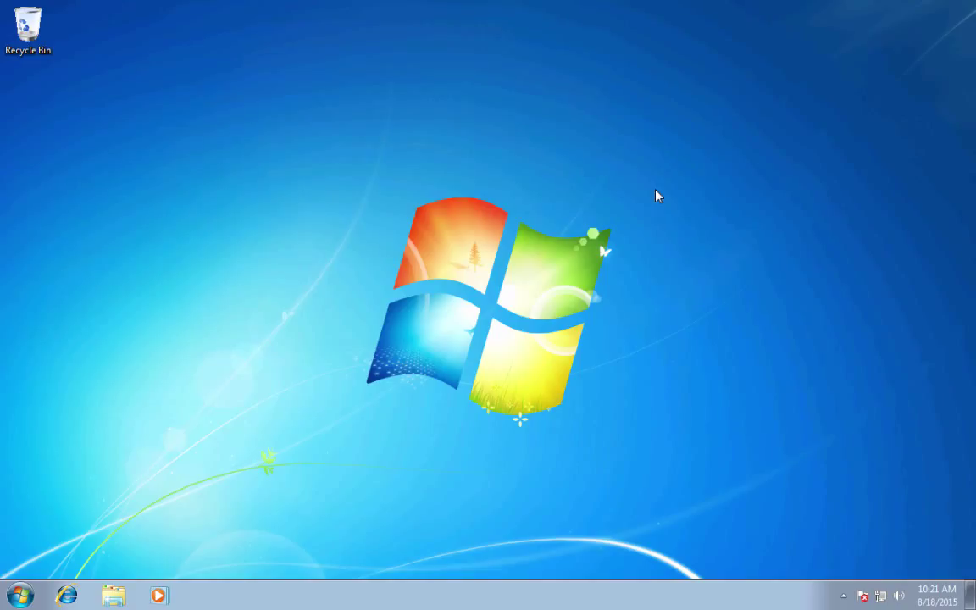
# Step: Start Firefox from the Windows 7 taskbar
pyautogui.click(656, 195)
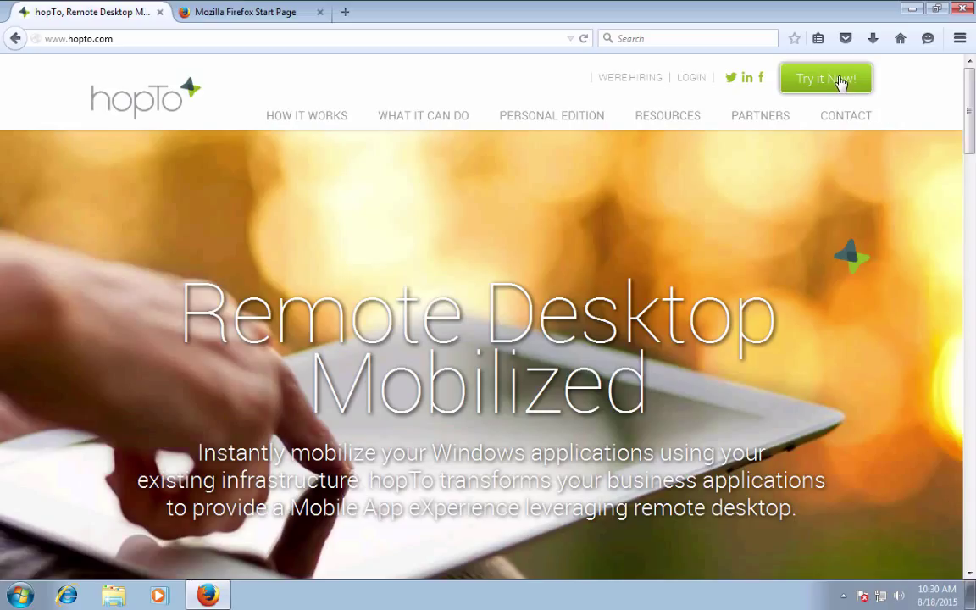
# Step: Open the free-trial downloads page and submit the sign-up form with the comment 'Testing purposes'
pyautogui.click(838, 80)
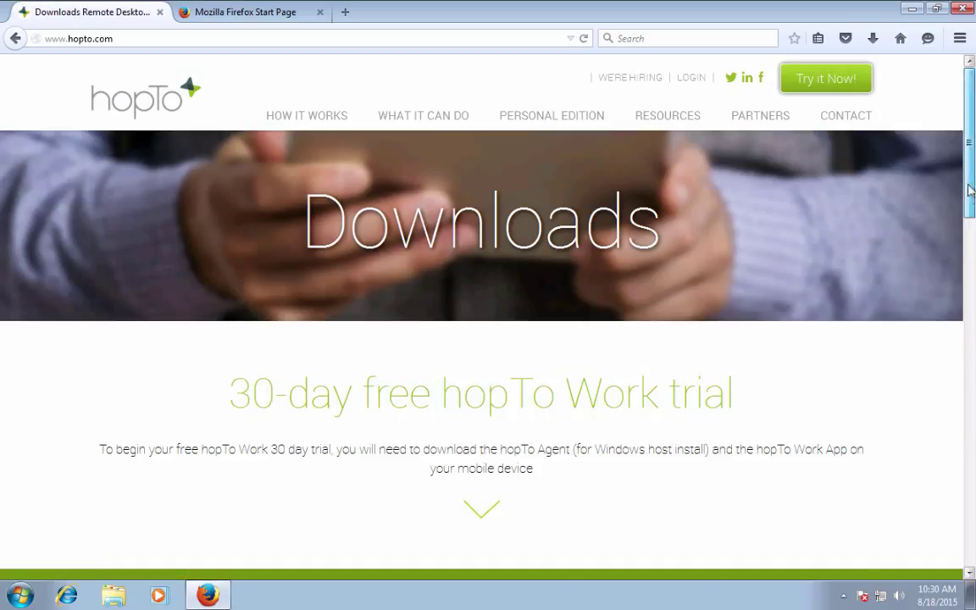
pyautogui.scroll(-2, 971, 207)
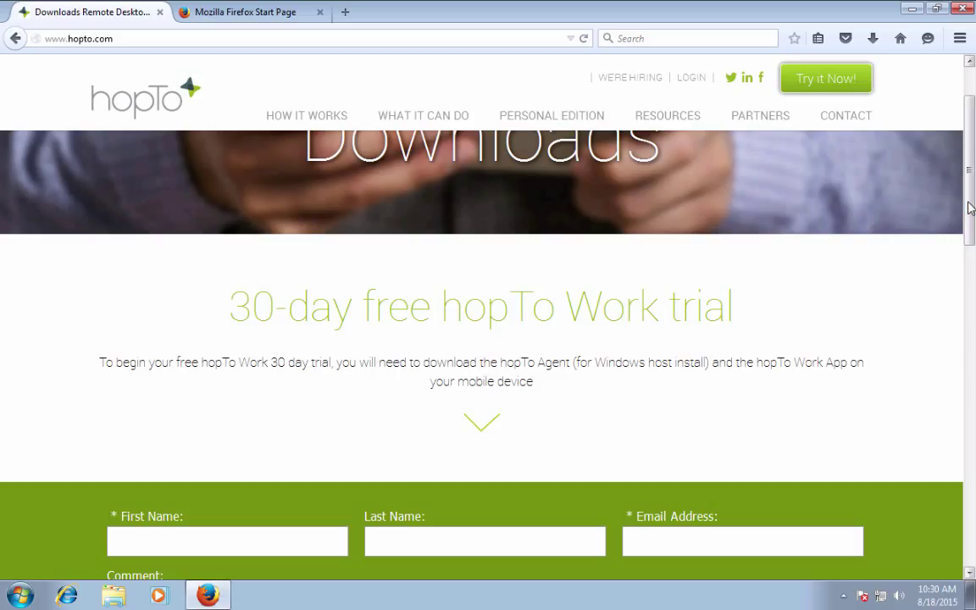
pyautogui.moveTo(970, 207); pyautogui.dragTo(971, 270)
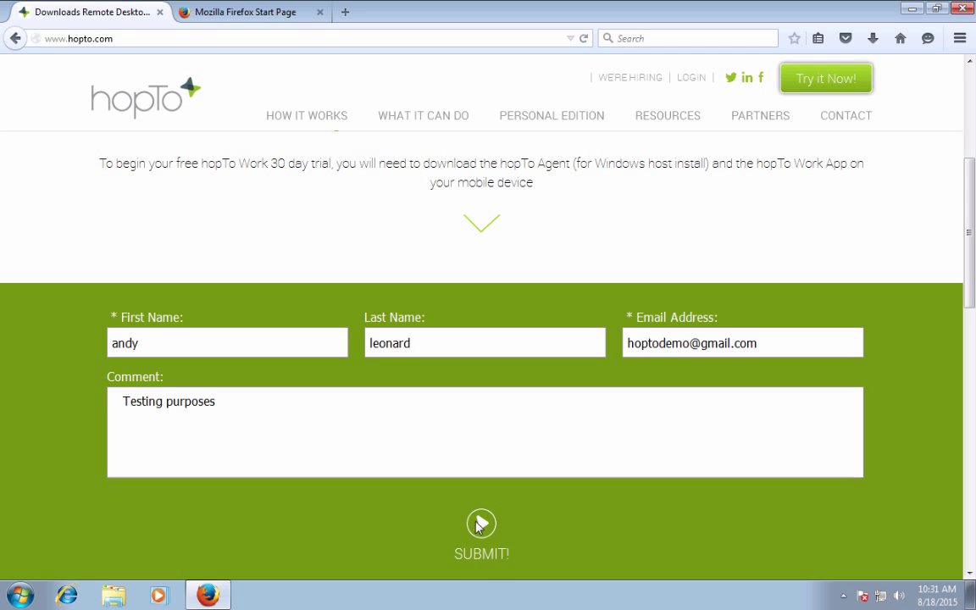
pyautogui.click(478, 524)
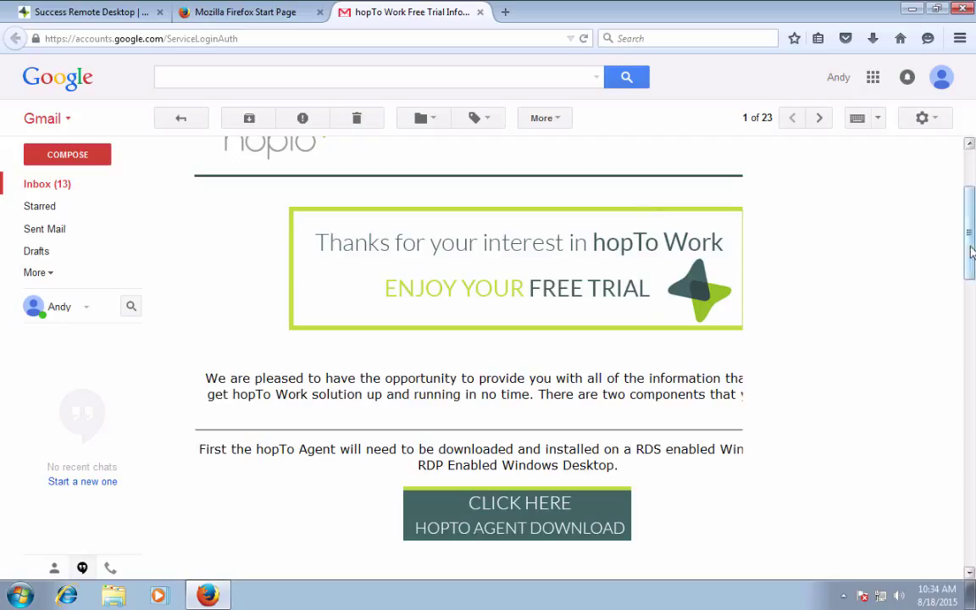
# Step: Save hopToWorkAgent.exe from the trial e-mail and run it past the security warning
pyautogui.moveTo(970, 250); pyautogui.dragTo(971, 265)
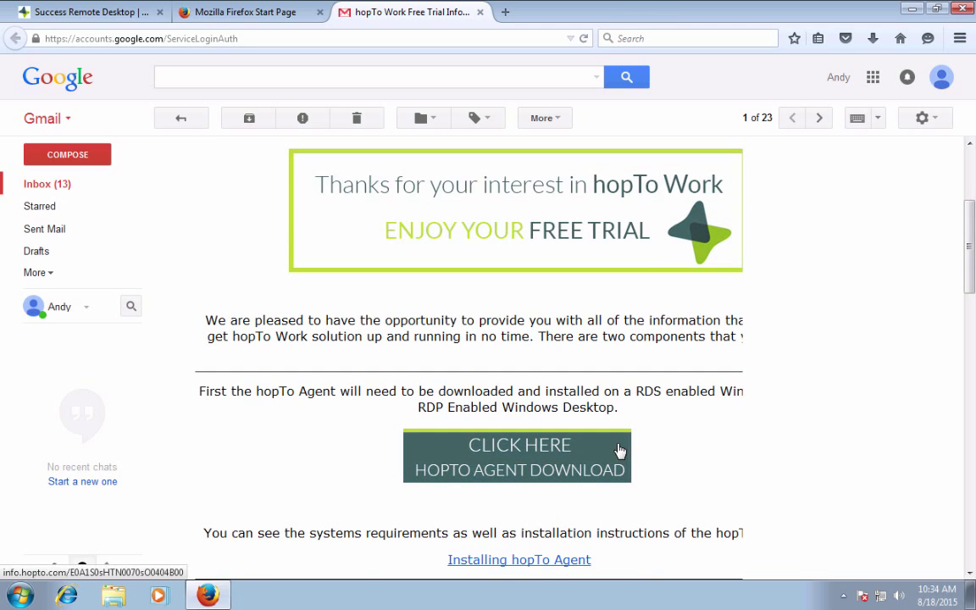
pyautogui.click(546, 458)
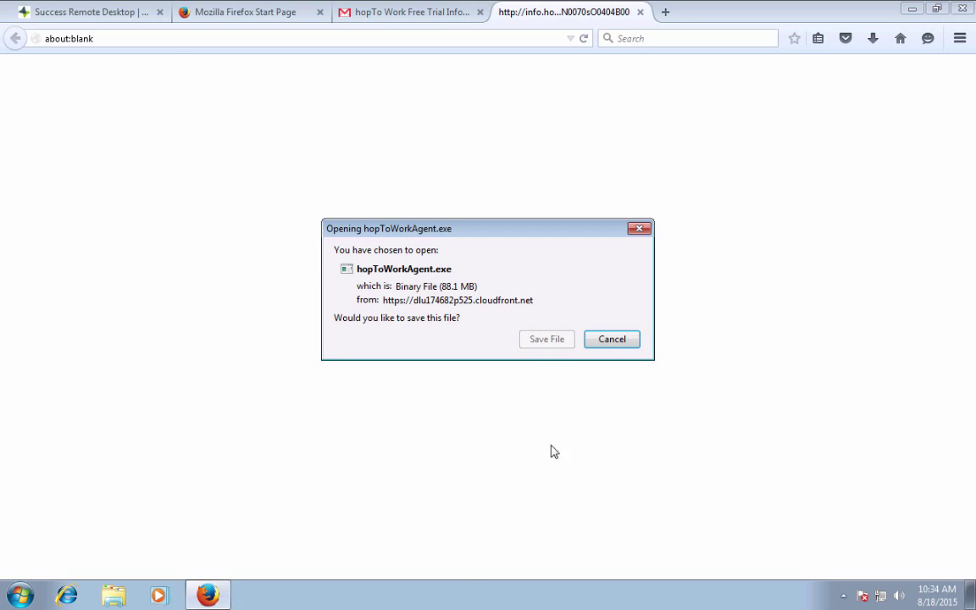
pyautogui.click(546, 339)
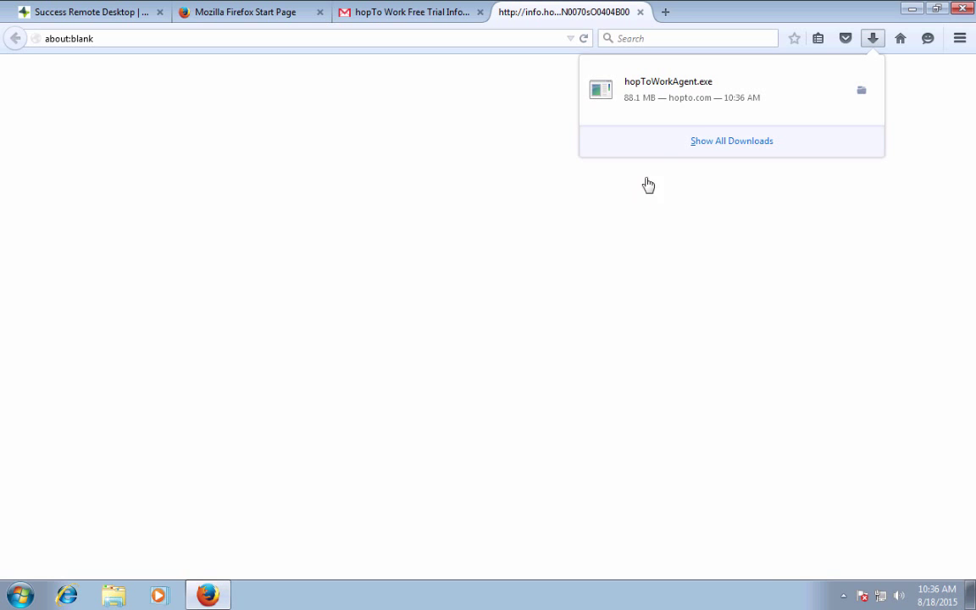
pyautogui.click(690, 97)
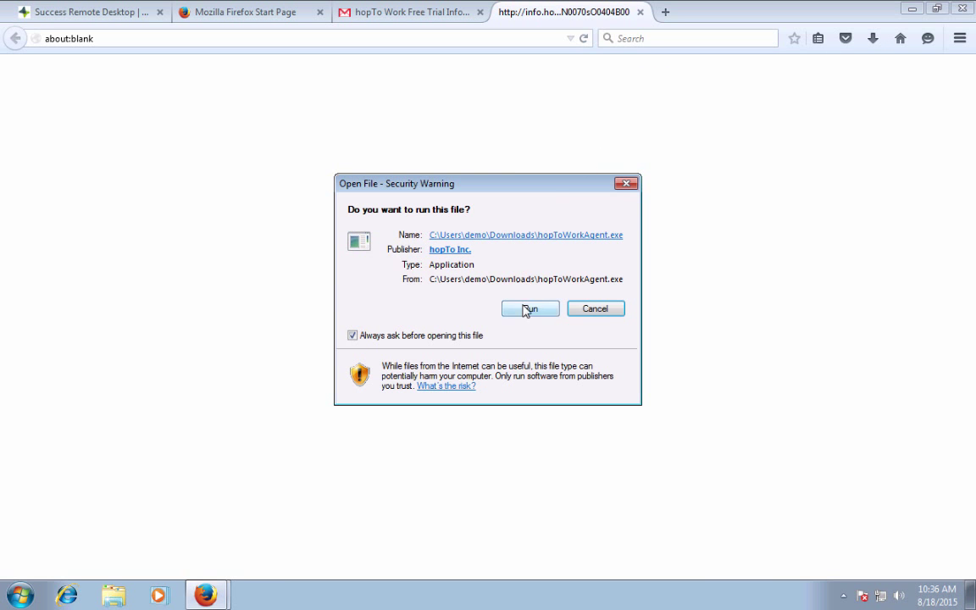
pyautogui.click(526, 310)
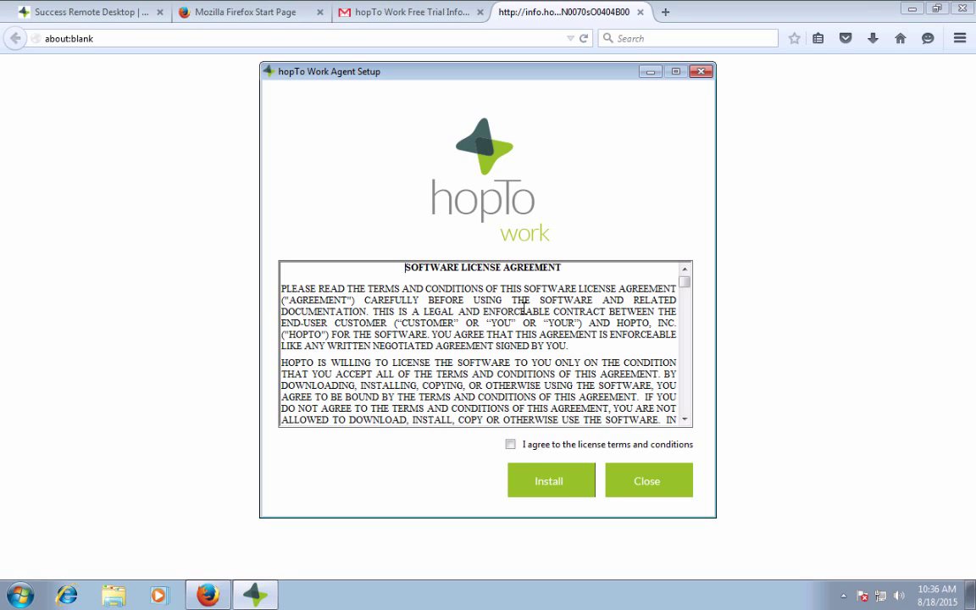
# Step: Accept the licence terms, install the hopTo Work Agent, and close Setup after it succeeds
pyautogui.click(510, 445)
pyautogui.click(539, 481)
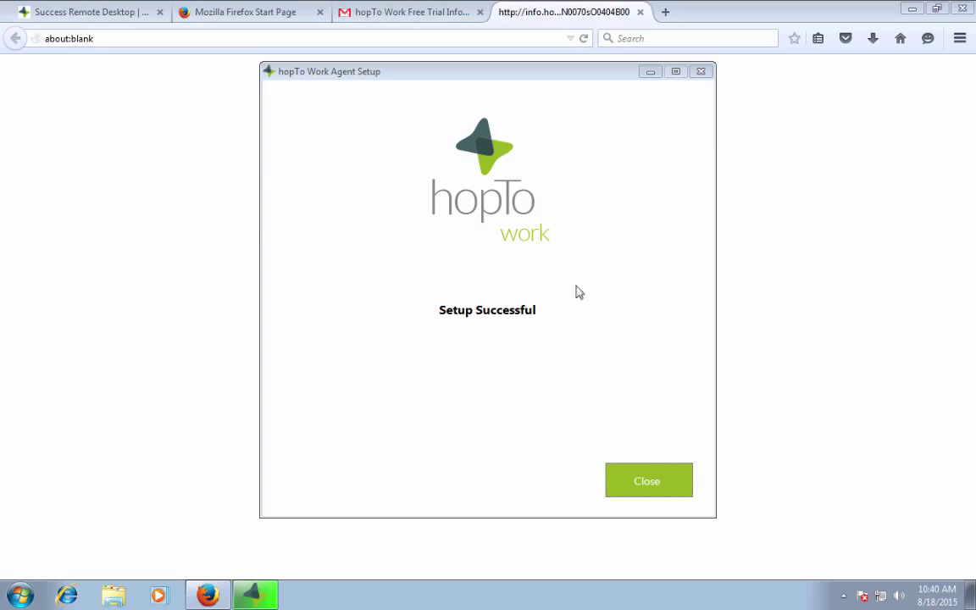
pyautogui.click(640, 481)
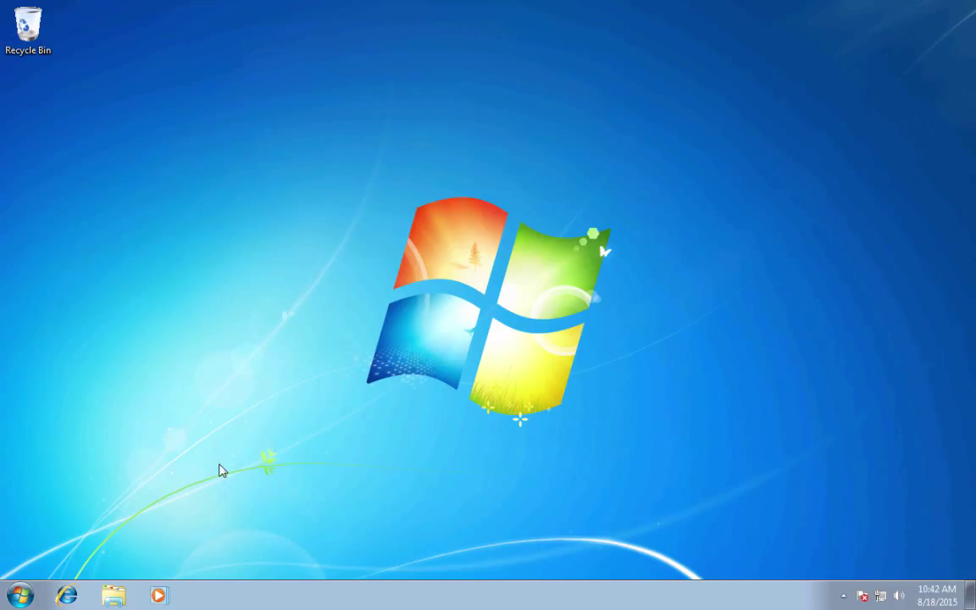
# Step: Browse to Computer > Local Disk (C:) in Windows Explorer
pyautogui.click(115, 594)
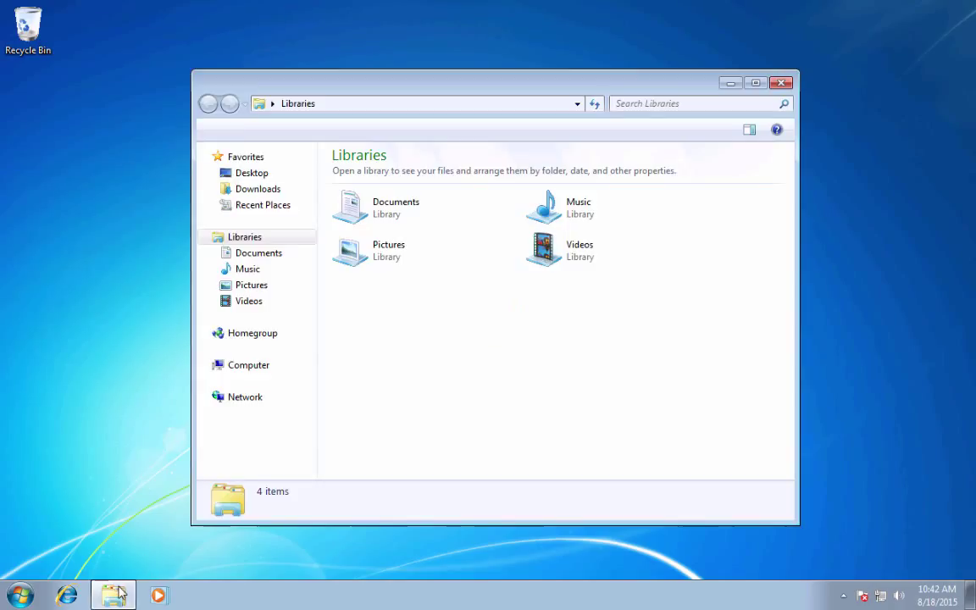
pyautogui.click(251, 366)
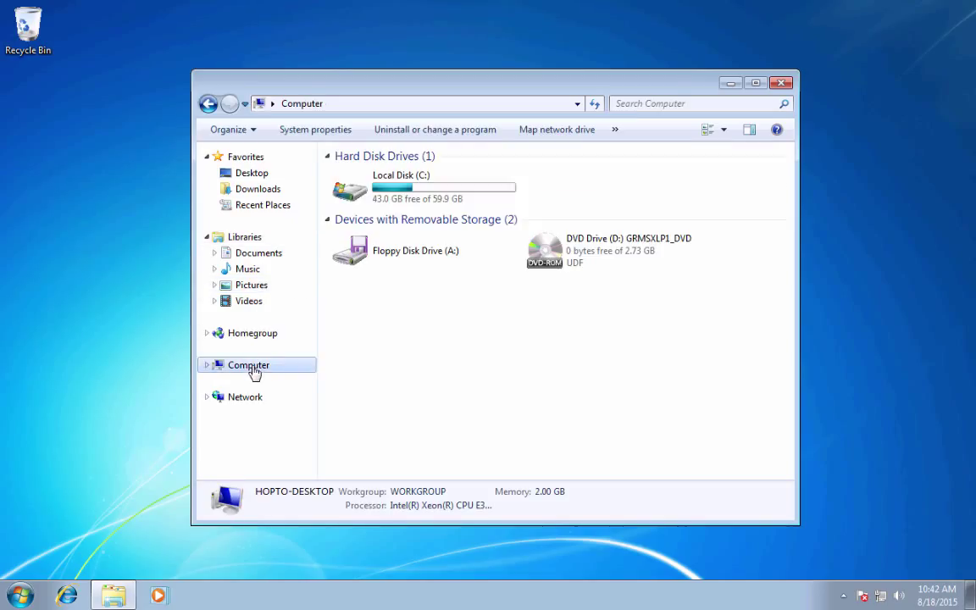
pyautogui.doubleClick(412, 190)
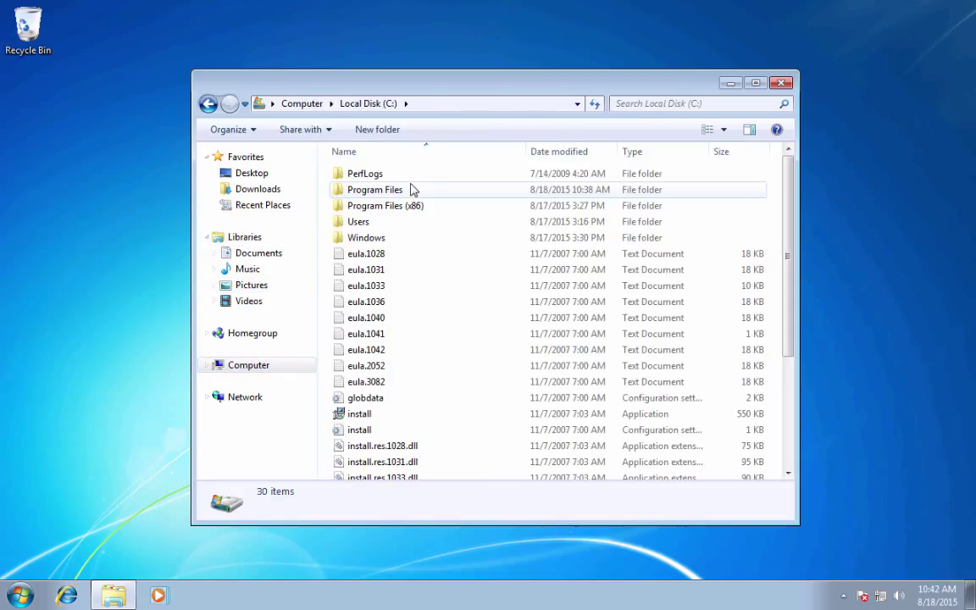
pyautogui.click(356, 205)
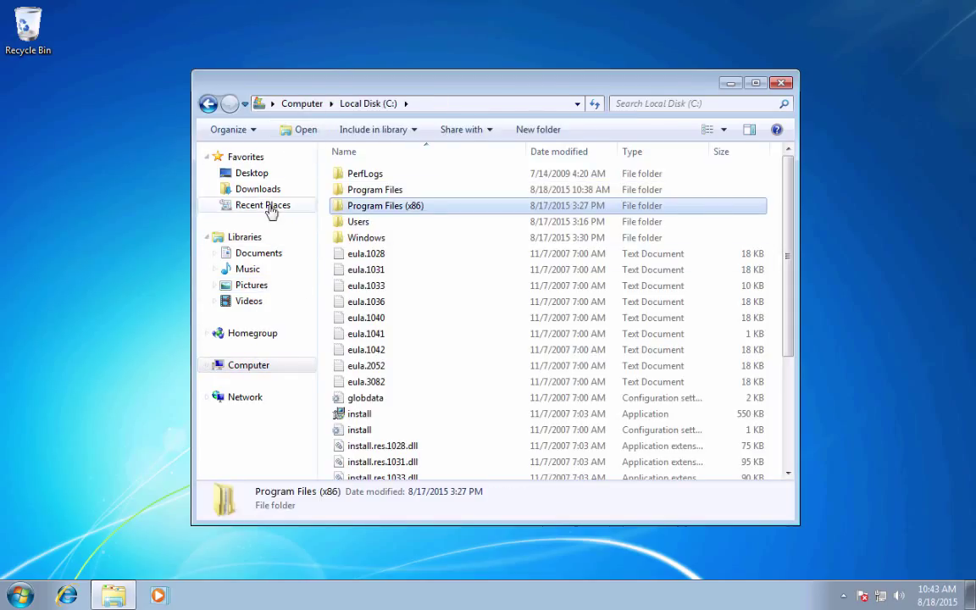
# Step: Turn on 'Show hidden files, folders and drives' in Folder Options
pyautogui.click(229, 130)
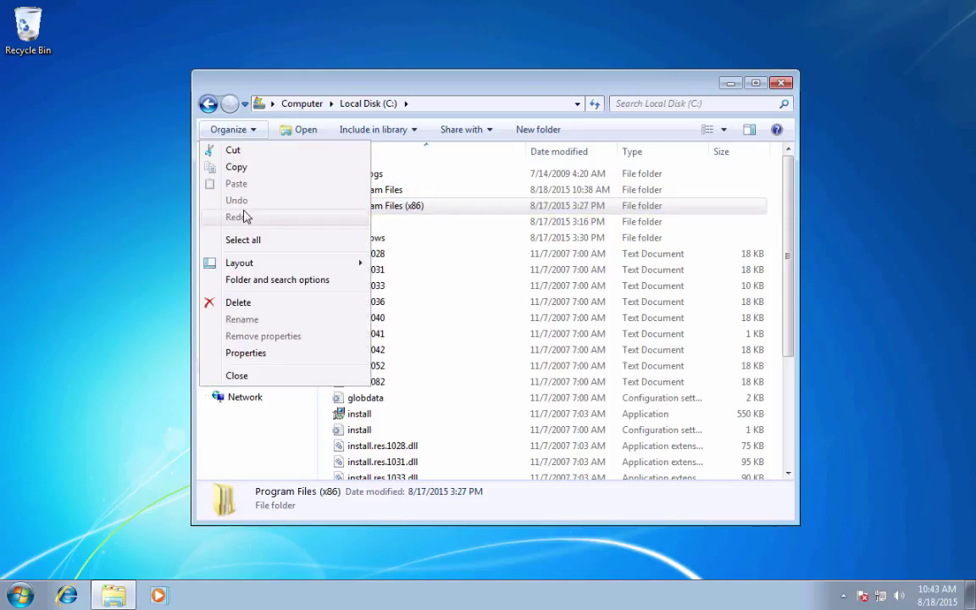
pyautogui.click(255, 280)
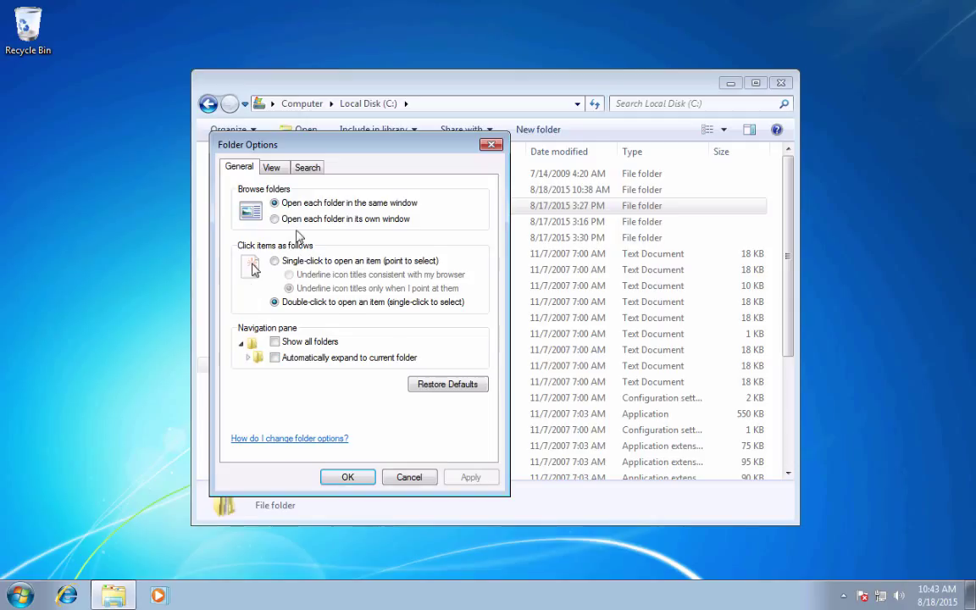
pyautogui.click(271, 166)
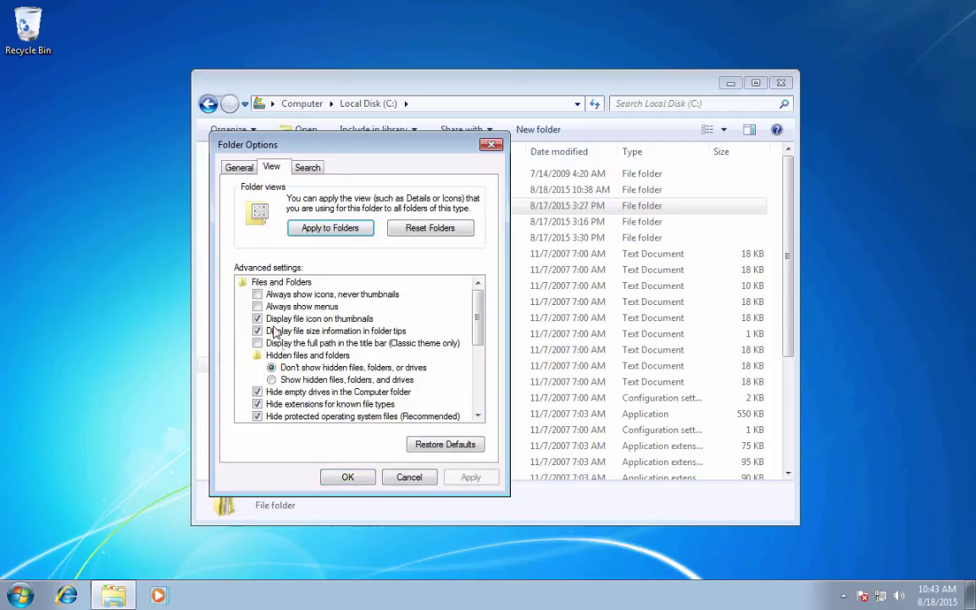
pyautogui.click(314, 380)
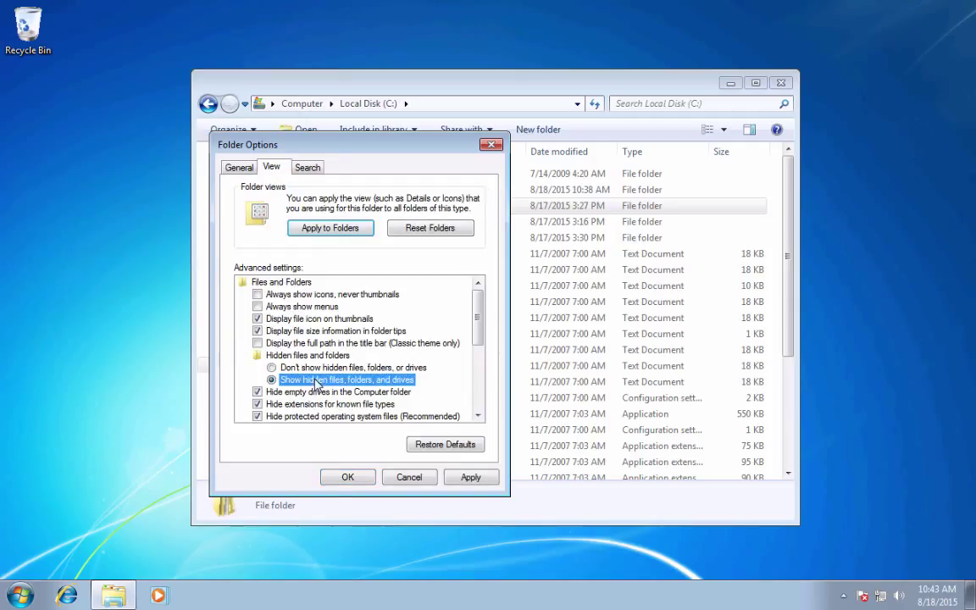
pyautogui.click(343, 476)
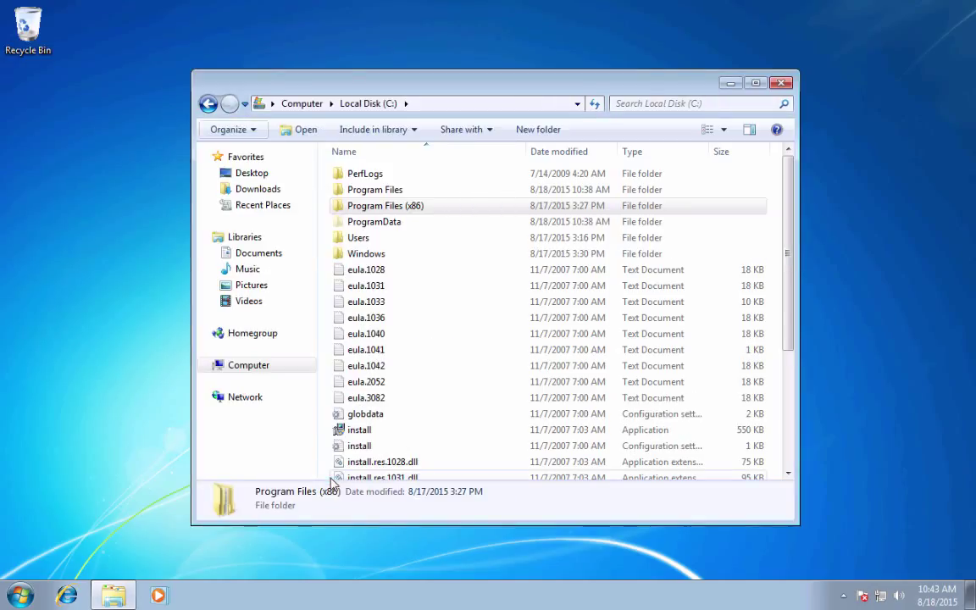
# Step: Create a new folder named 'PublishedApps' inside C:\ProgramData\hopTo
pyautogui.doubleClick(381, 223)
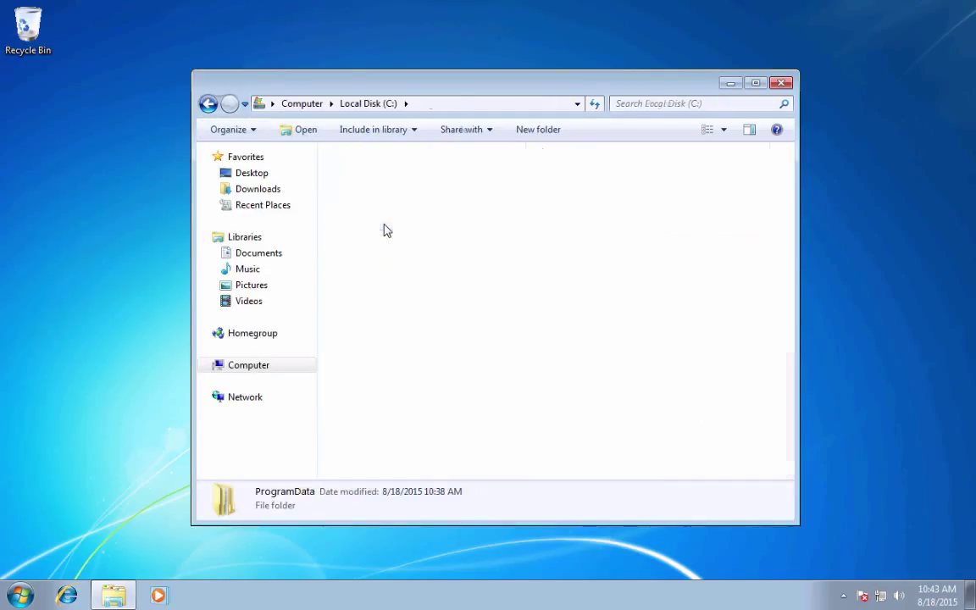
pyautogui.doubleClick(369, 223)
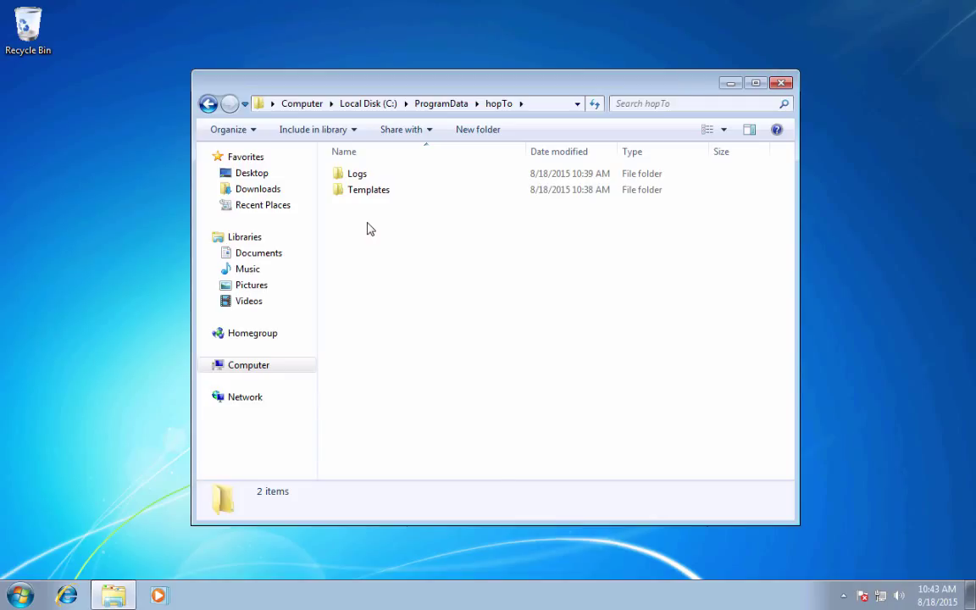
pyautogui.rightClick(338, 283)
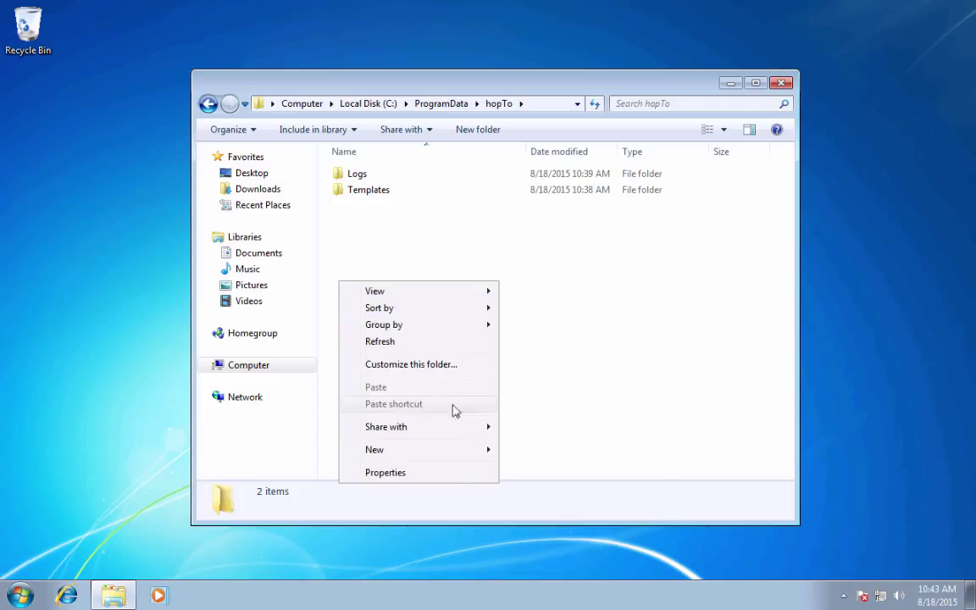
pyautogui.moveTo(462, 457)
pyautogui.click(523, 453)
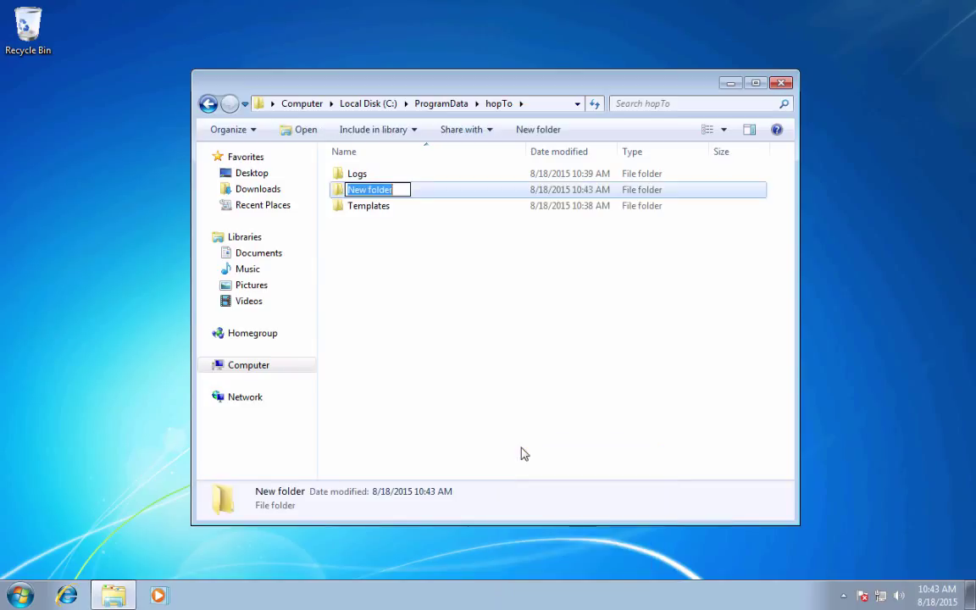
pyautogui.write('PublishedA')
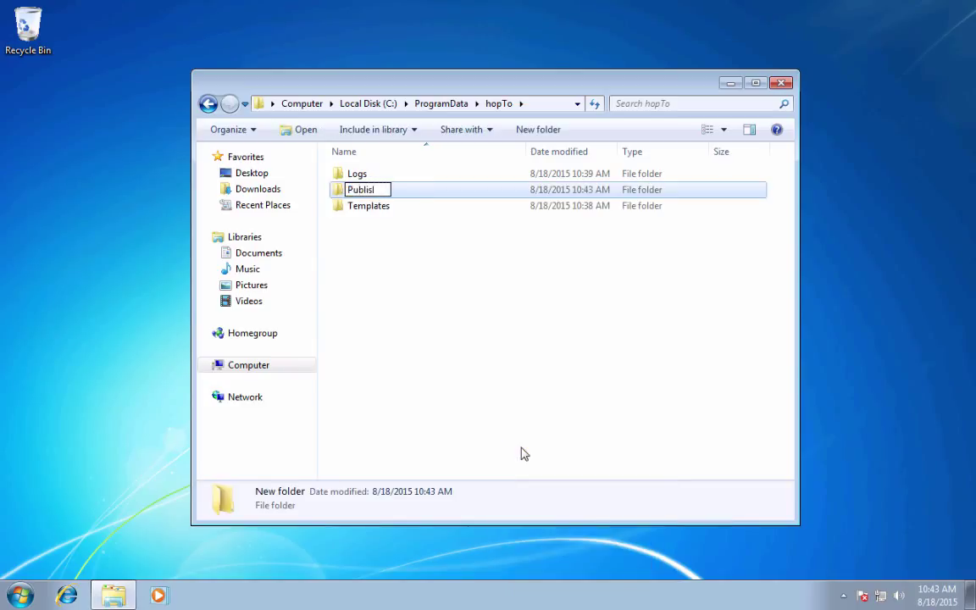
pyautogui.write('pps')
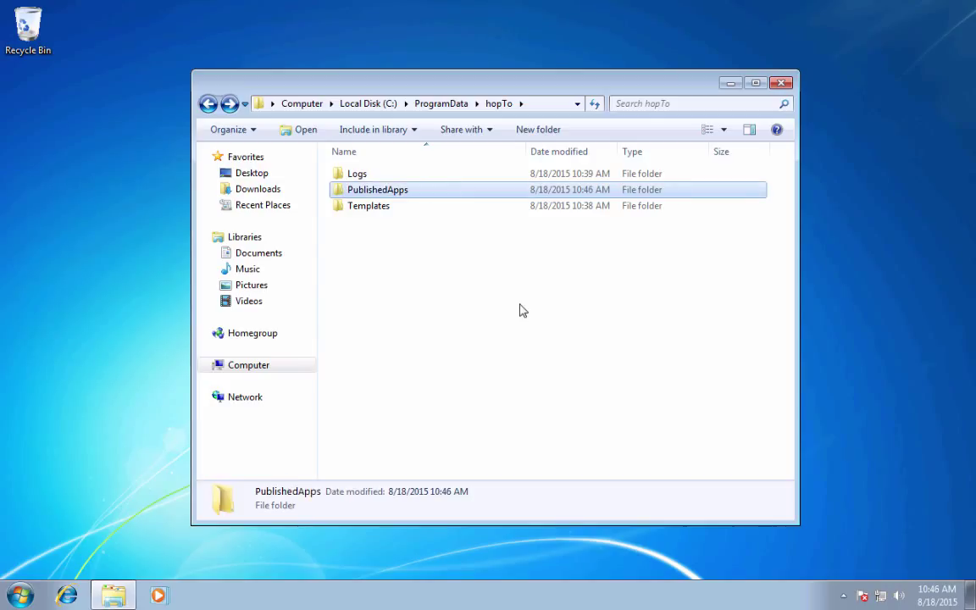
# Step: Open PublishedApps and start creating a new shortcut there
pyautogui.doubleClick(370, 198)
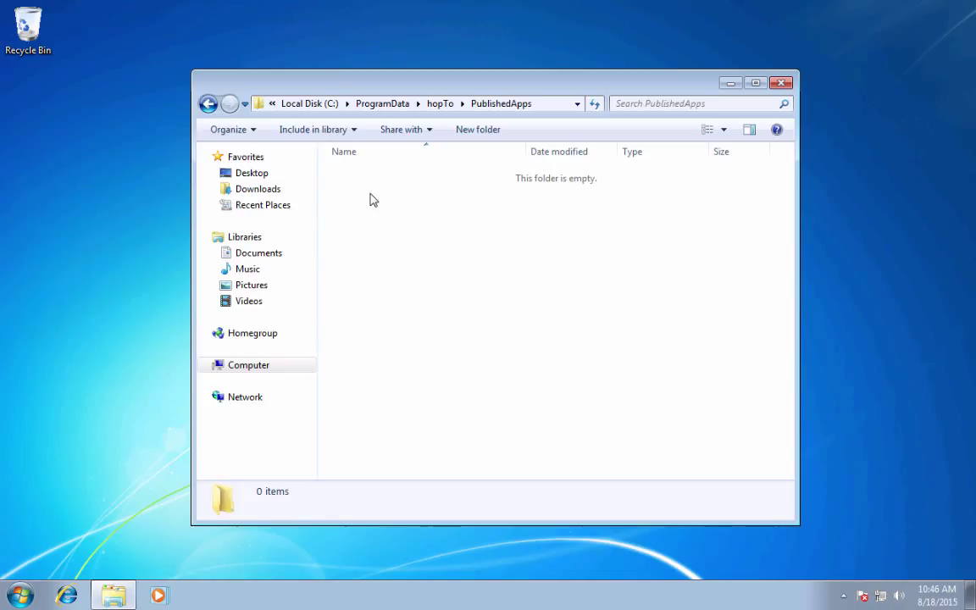
pyautogui.rightClick(370, 199)
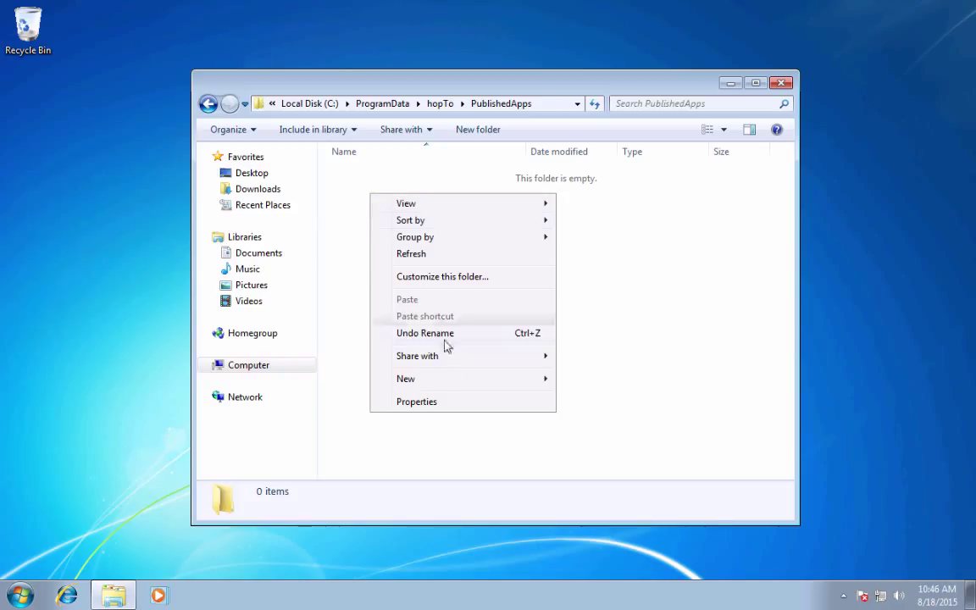
pyautogui.moveTo(458, 383)
pyautogui.click(588, 395)
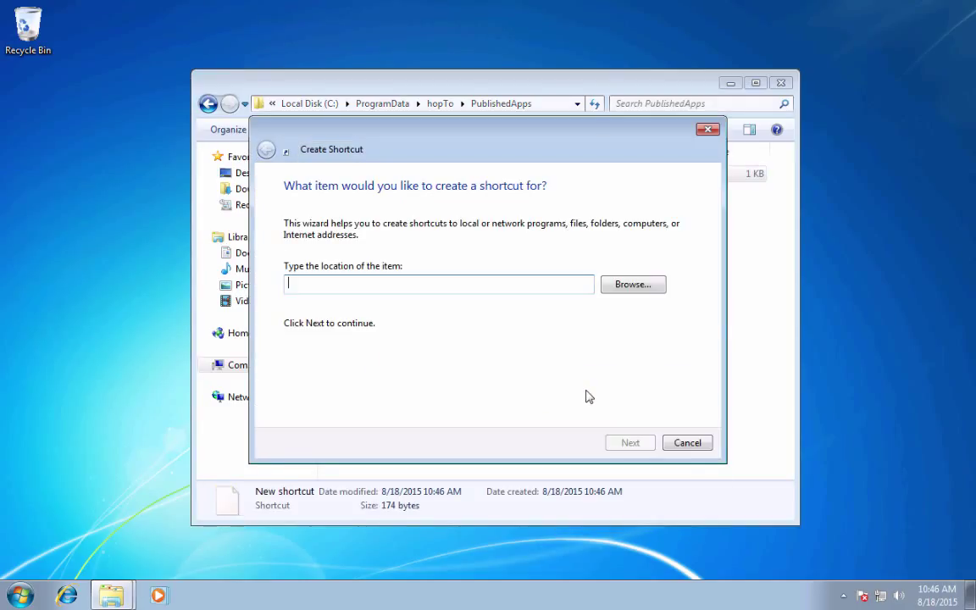
# Step: Point the shortcut at QBW32Pro.exe and name it 'QuickBooks Pro 2015'
pyautogui.click(606, 285)
pyautogui.click(457, 306)
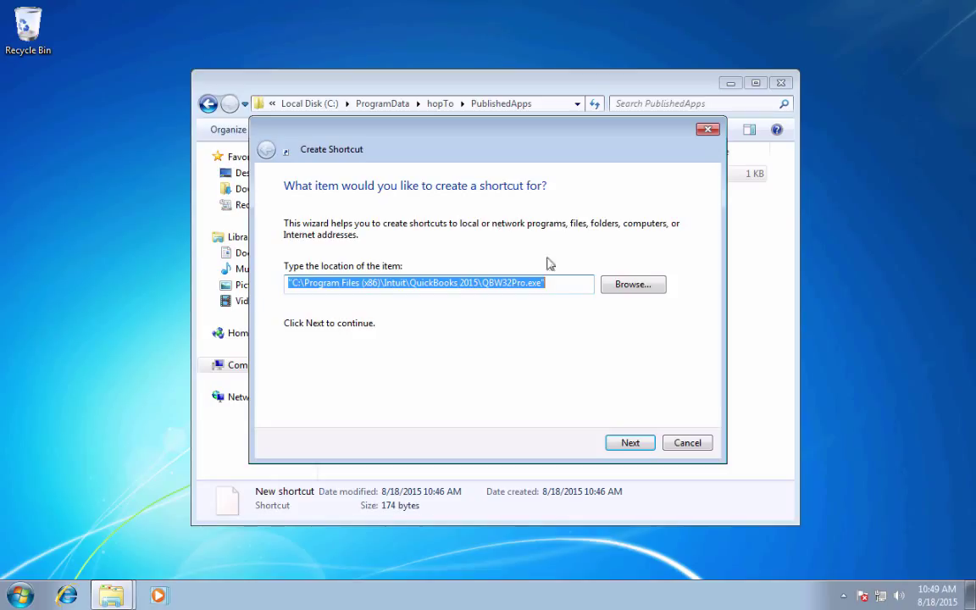
pyautogui.click(628, 442)
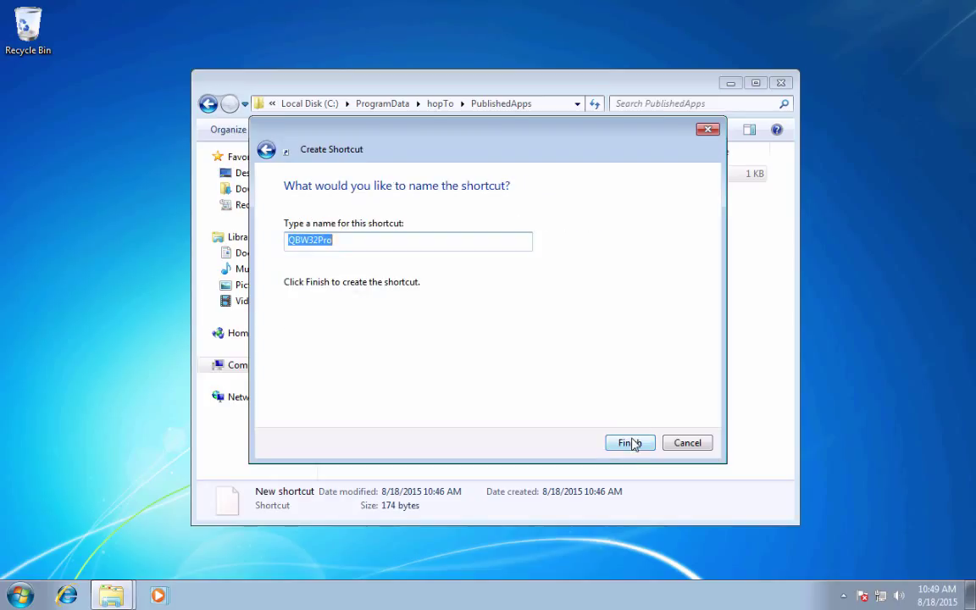
pyautogui.write('Quick')
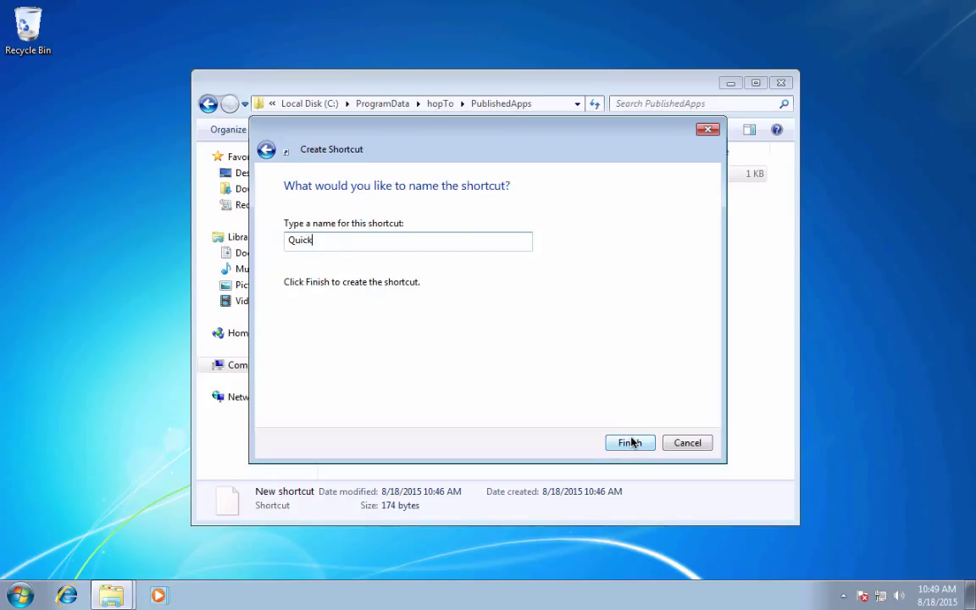
pyautogui.write('Books Pro 2015')
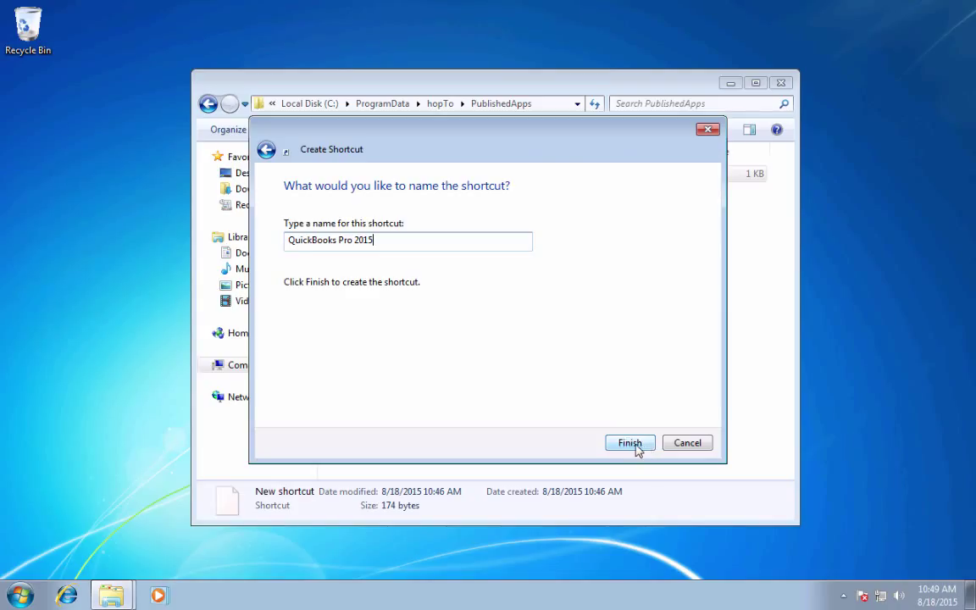
pyautogui.click(634, 443)
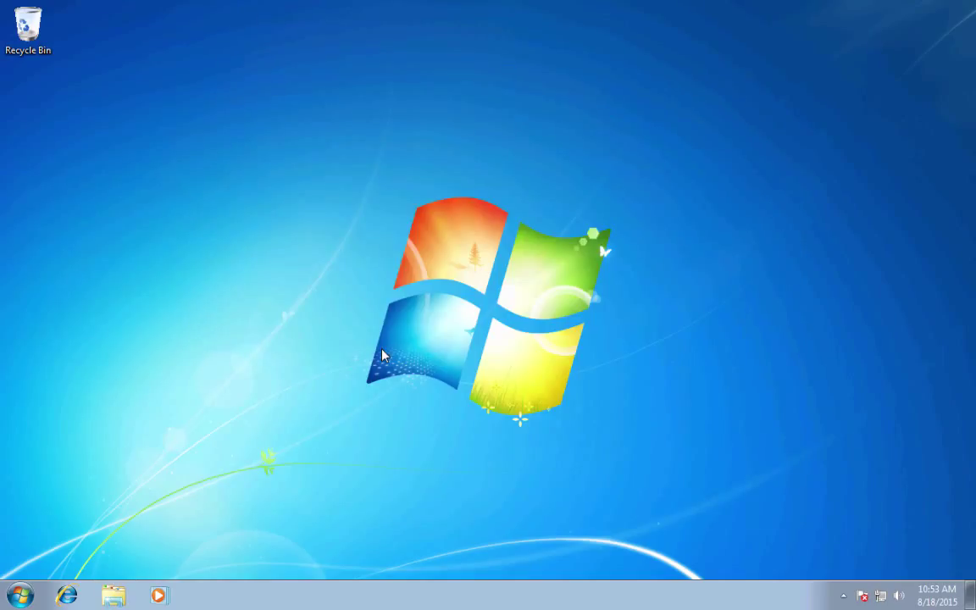
# Step: Launch hopTo Control Panel from the hopTo group in All Programs
pyautogui.click(23, 597)
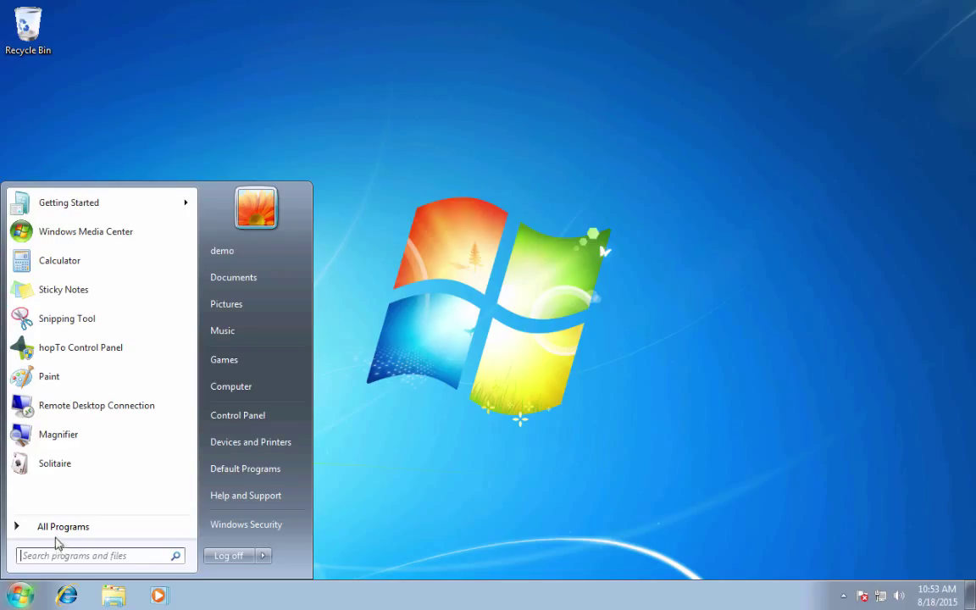
pyautogui.click(59, 526)
pyautogui.click(51, 385)
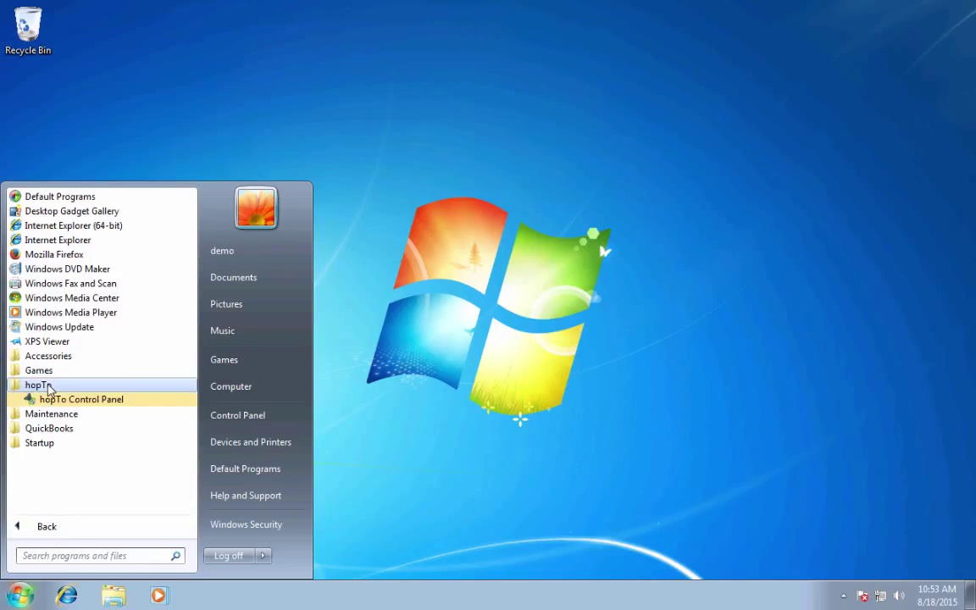
pyautogui.click(78, 399)
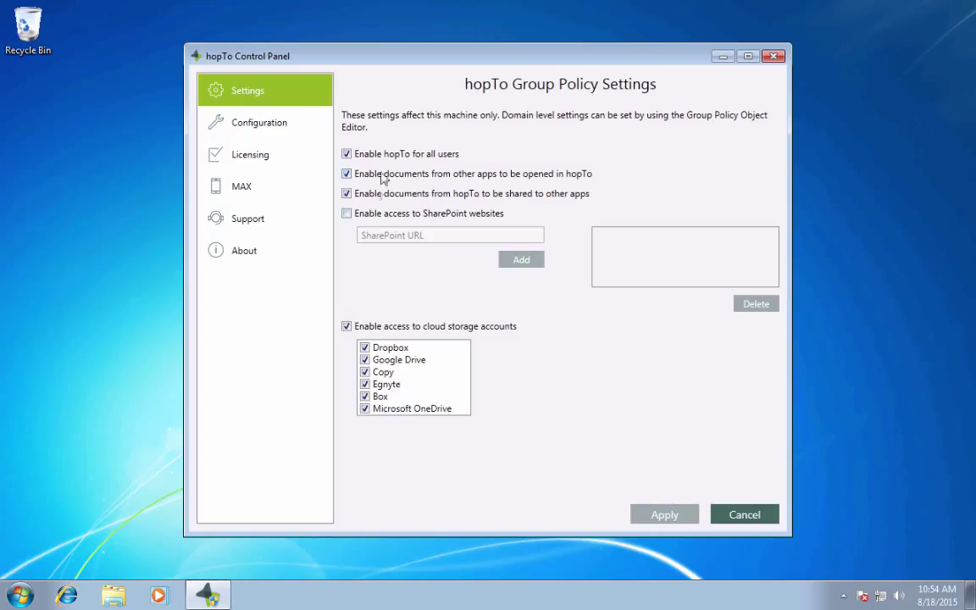
# Step: Add the current Windows user to Licensed users, apply the change, and switch to MAX
pyautogui.click(271, 156)
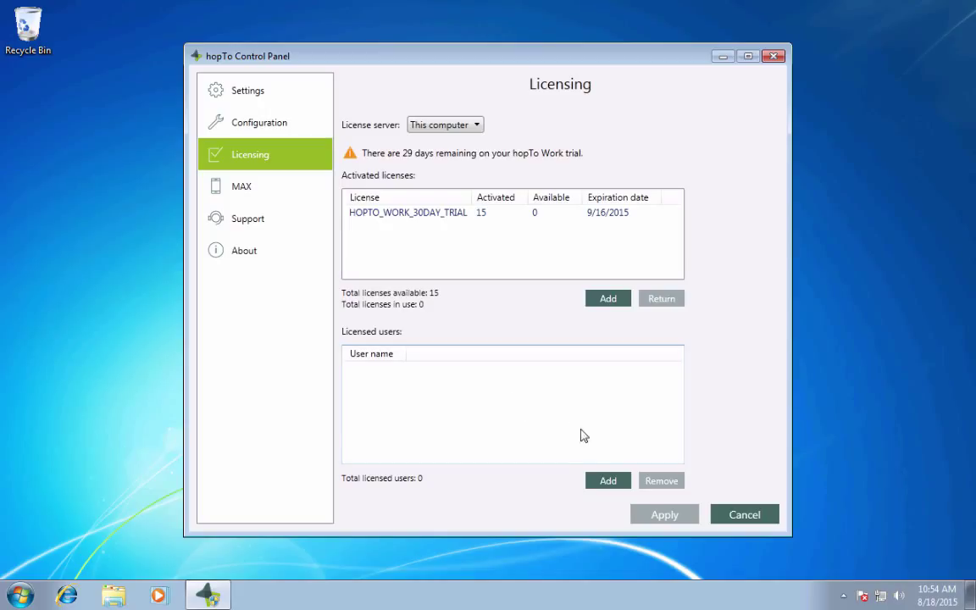
pyautogui.click(604, 481)
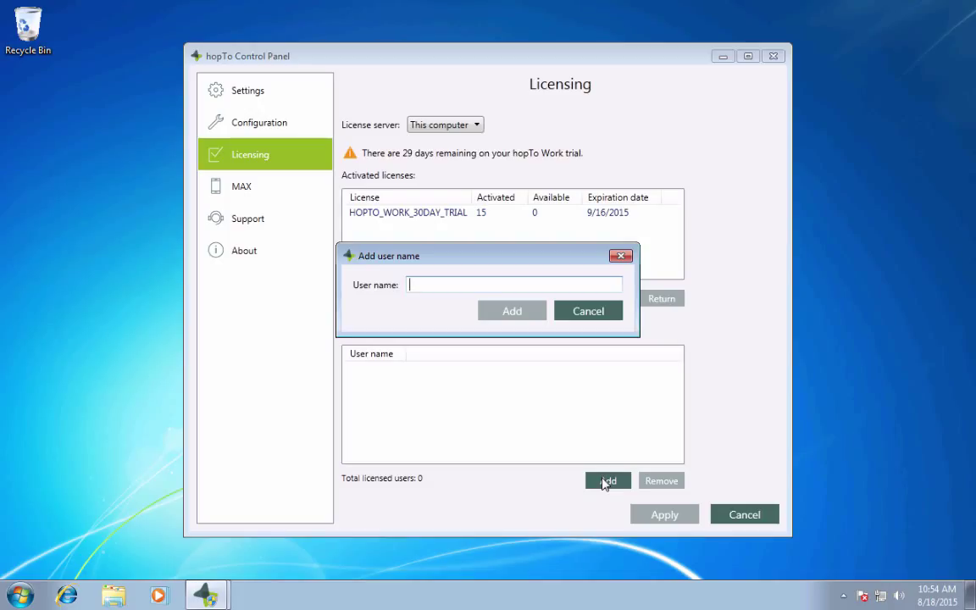
pyautogui.click(19, 598)
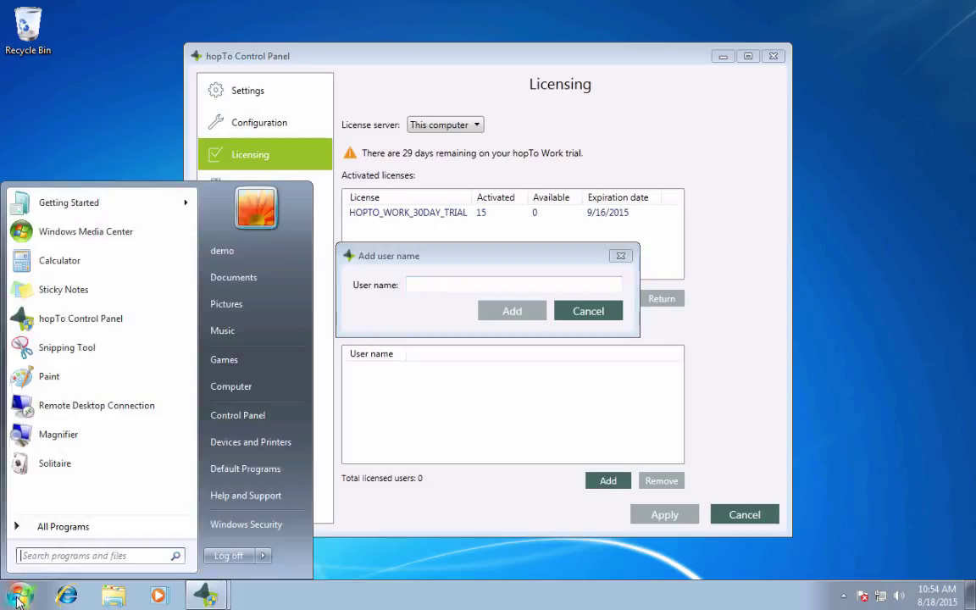
pyautogui.click(443, 282)
pyautogui.write('demo')
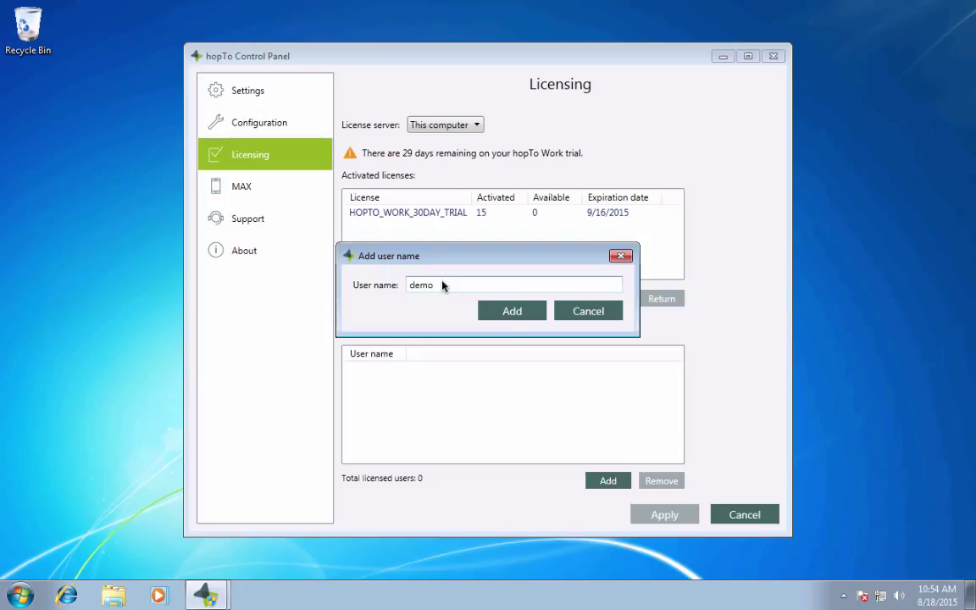
pyautogui.click(510, 316)
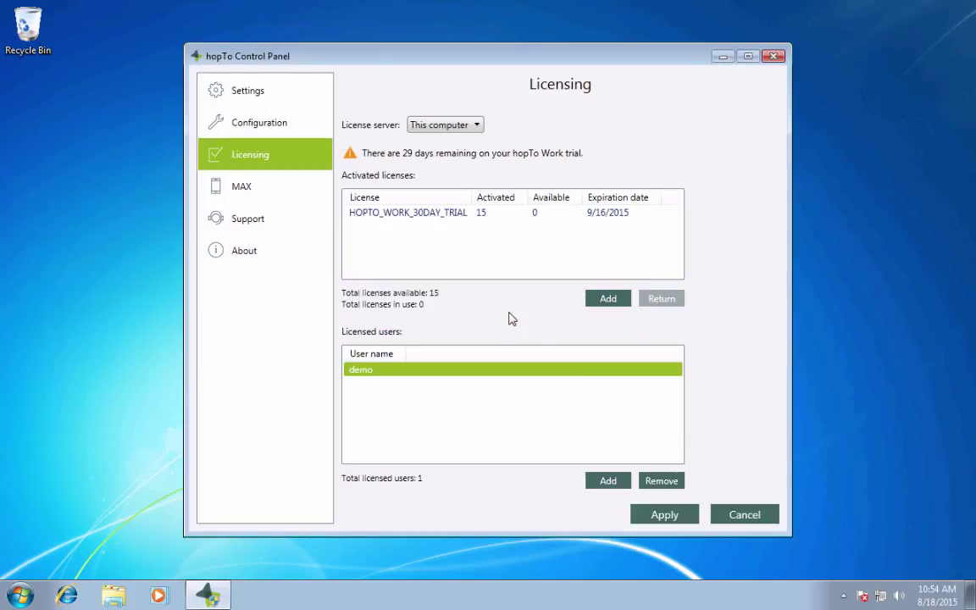
pyautogui.click(648, 515)
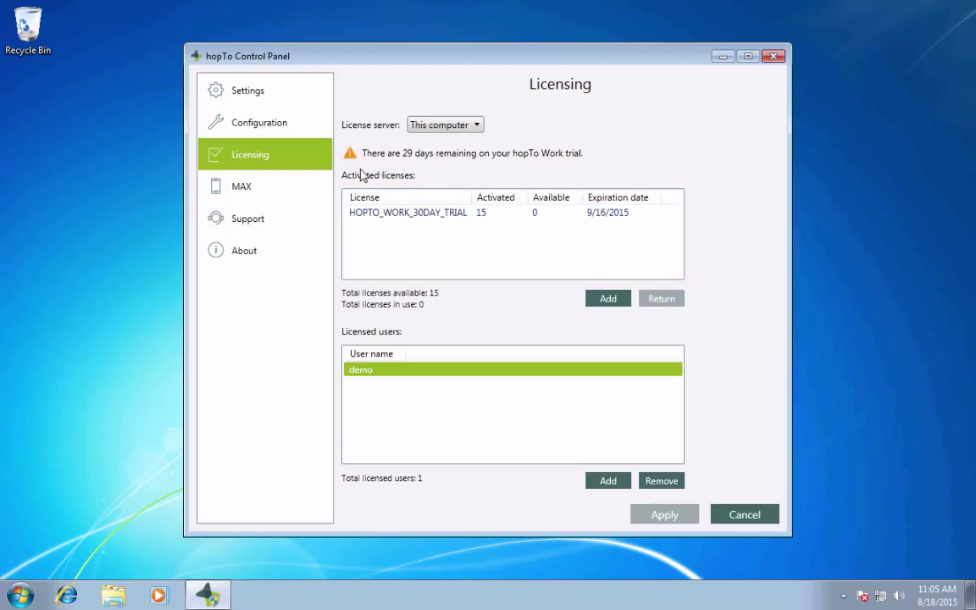
pyautogui.click(254, 193)
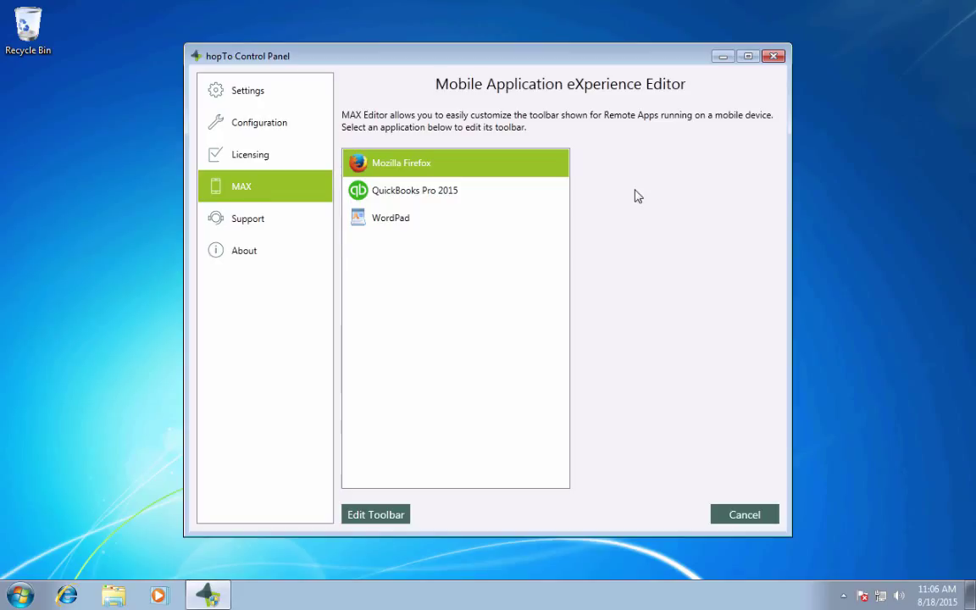
# Step: Select QuickBooks Pro 2015 in the MAX app list and edit its toolbar
pyautogui.click(366, 188)
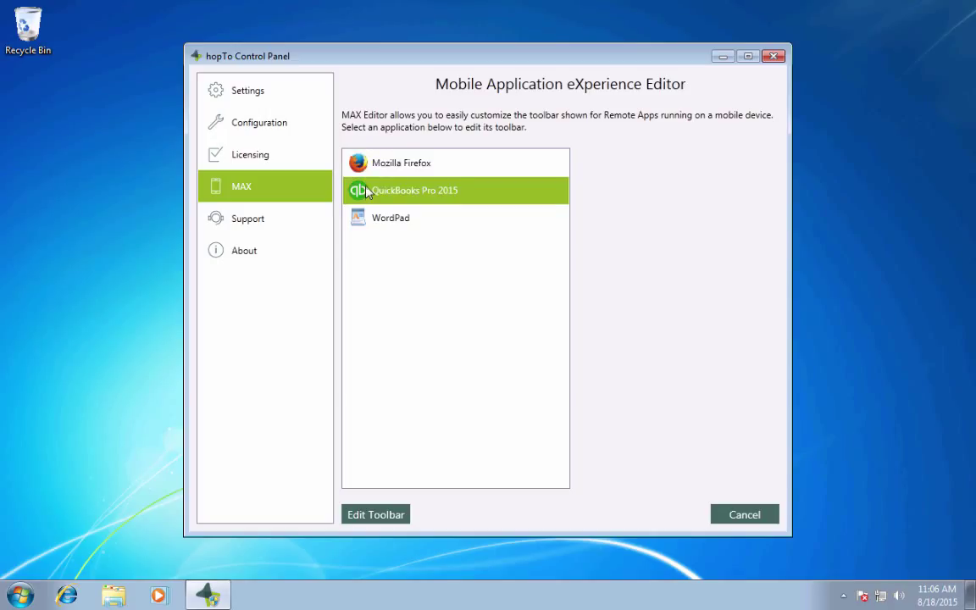
pyautogui.click(377, 513)
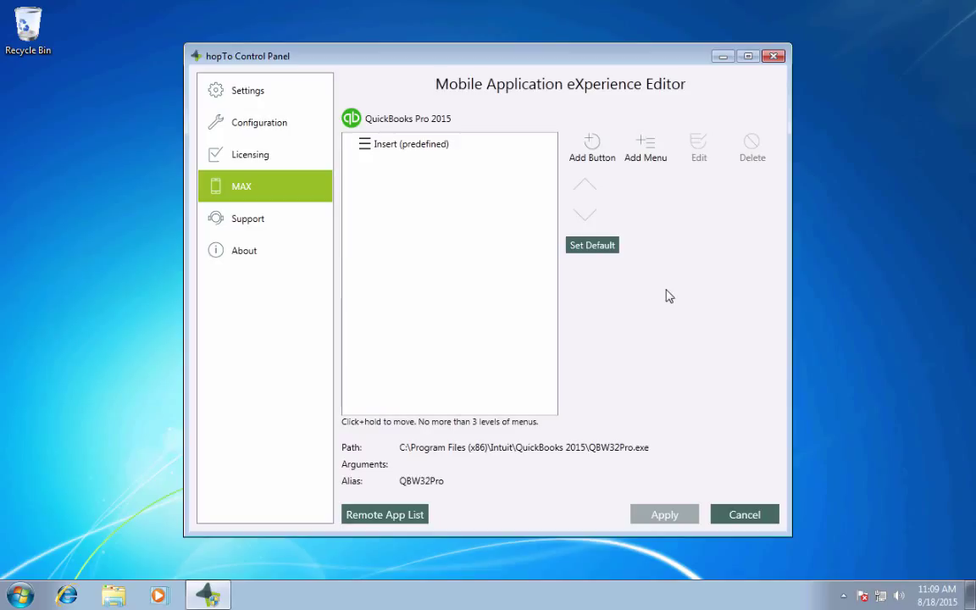
# Step: Add a toolbar menu labelled 'Activities'
pyautogui.click(651, 160)
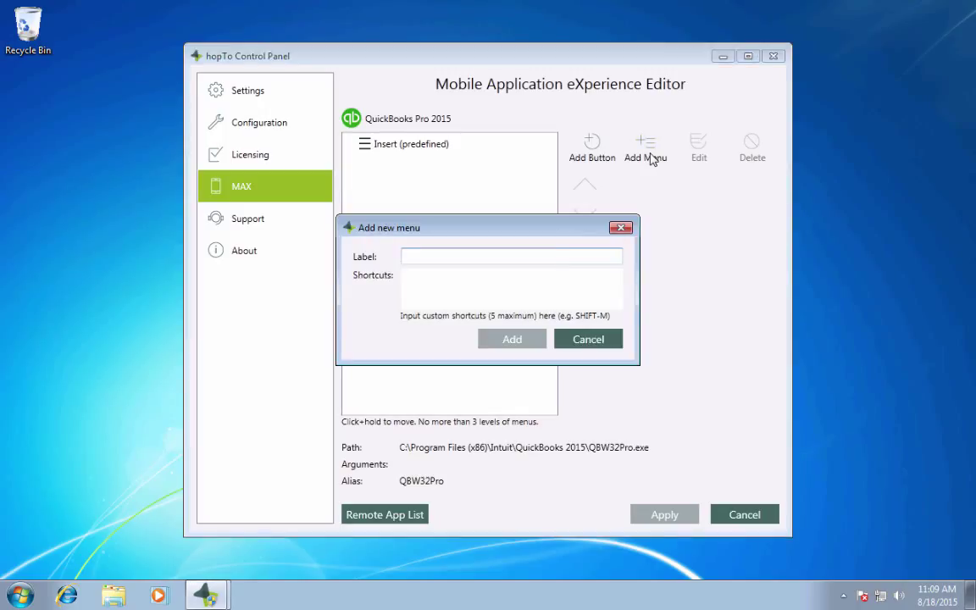
pyautogui.write('A')
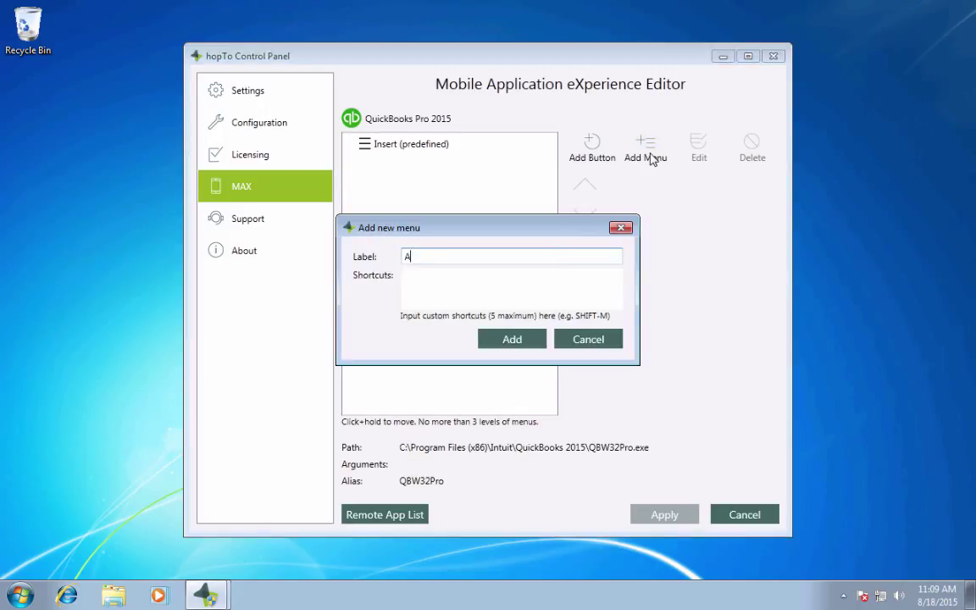
pyautogui.write('ctivities')
pyautogui.click(506, 338)
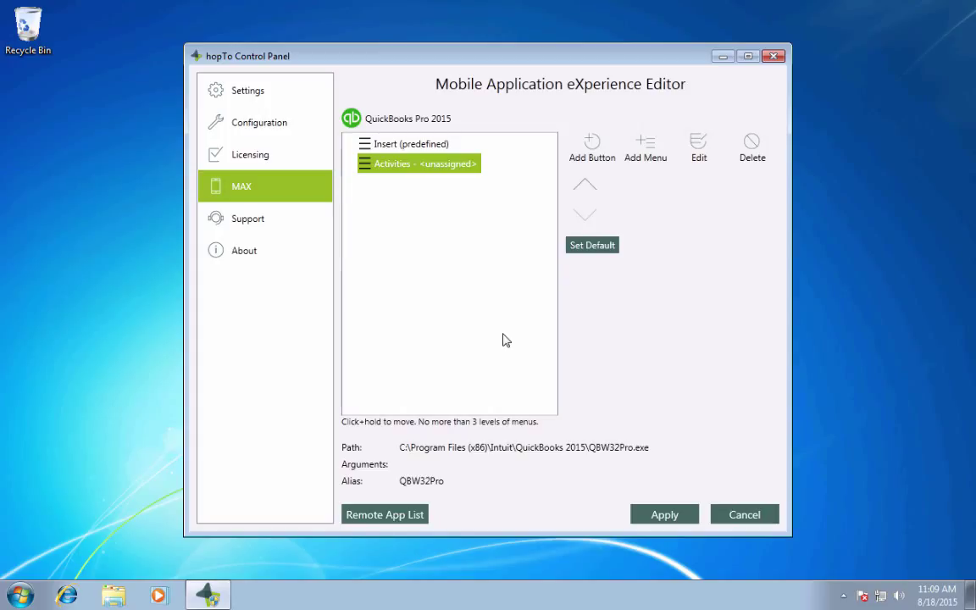
# Step: Add a 'Create Invoice' button with shortcut Ctrl+I under Activities
pyautogui.click(591, 155)
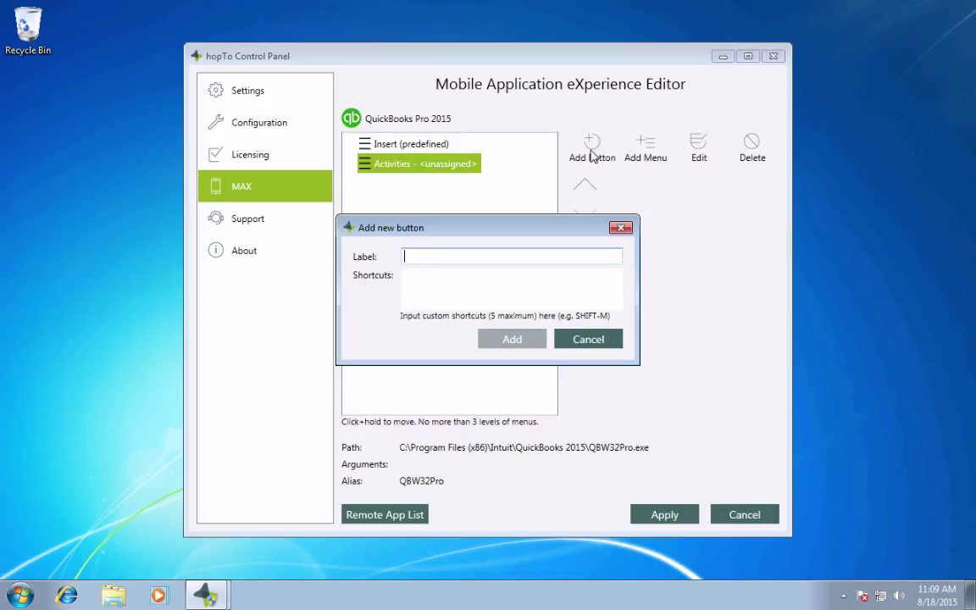
pyautogui.write('Create Invoice')
pyautogui.click(437, 293)
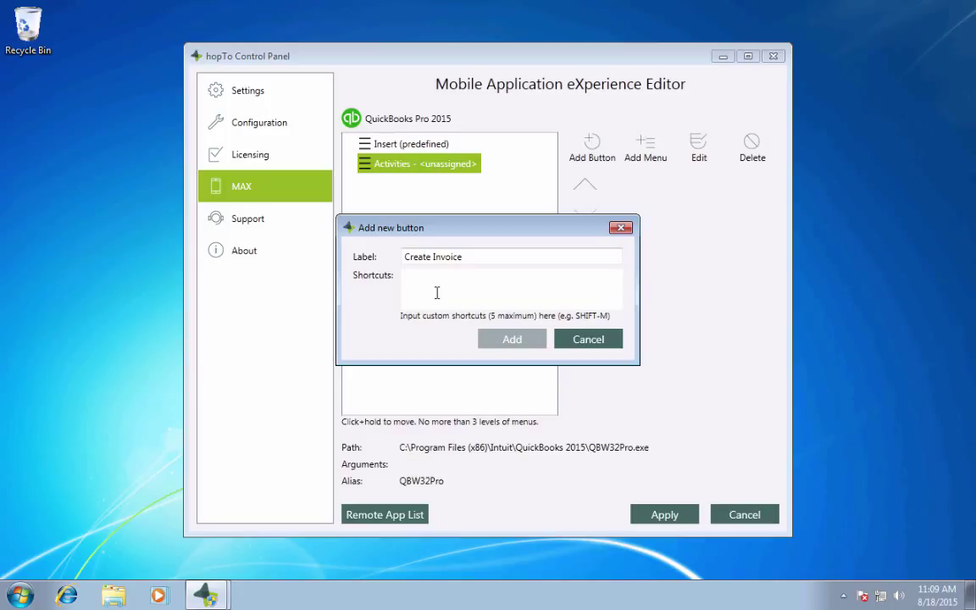
pyautogui.hotkey('ctrl', 'i')
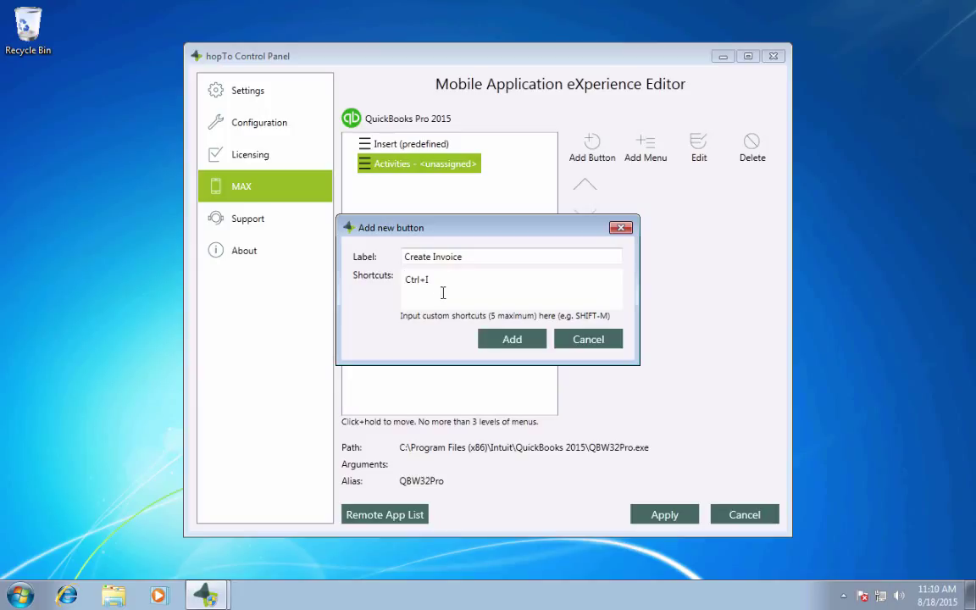
pyautogui.click(511, 337)
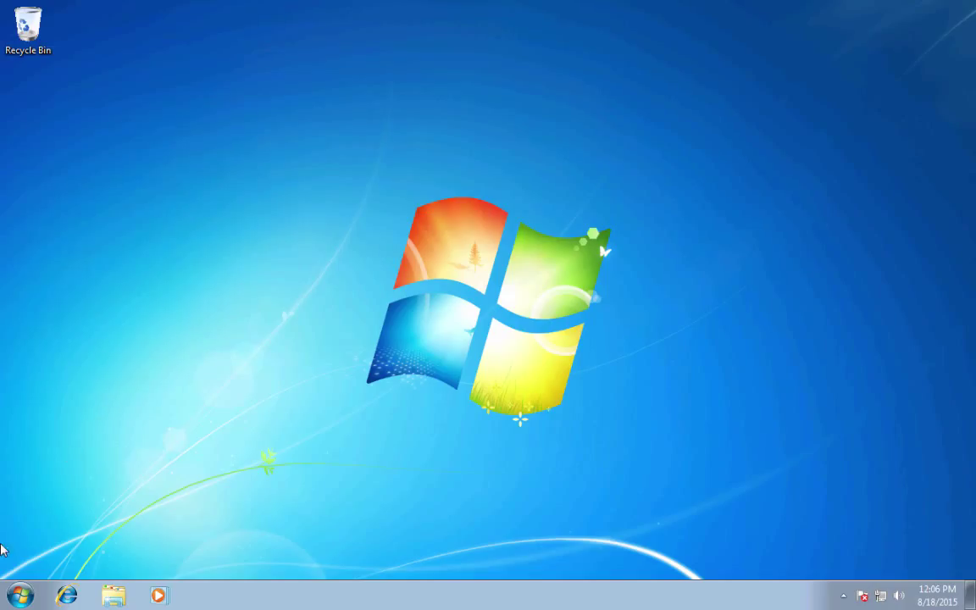
pyautogui.click(21, 595)
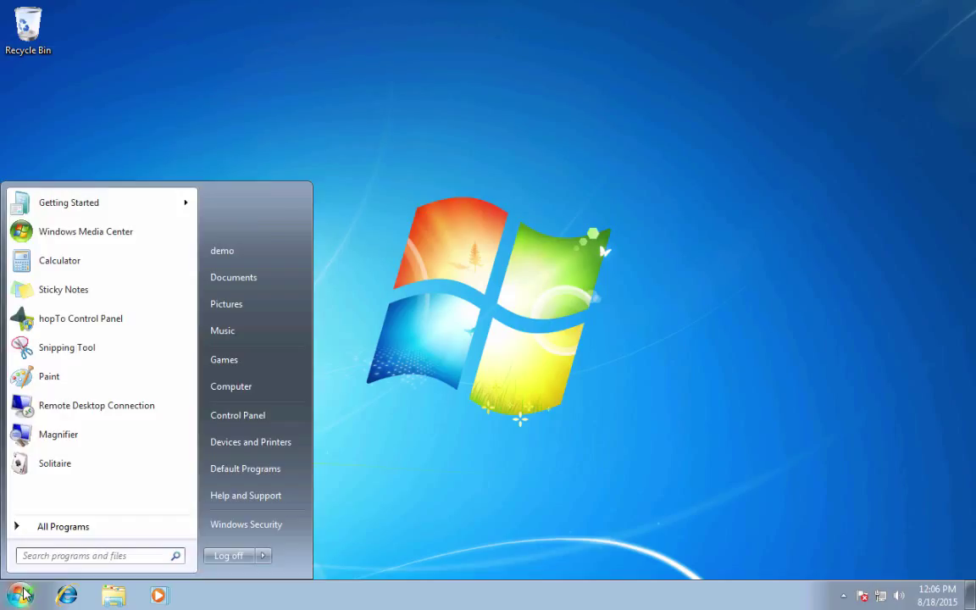
pyautogui.rightClick(240, 391)
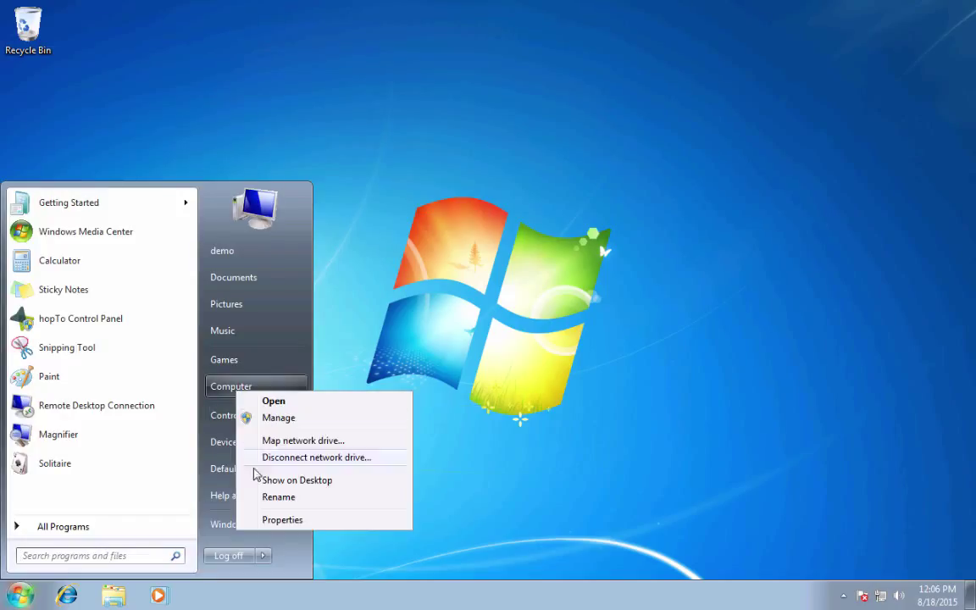
pyautogui.click(265, 520)
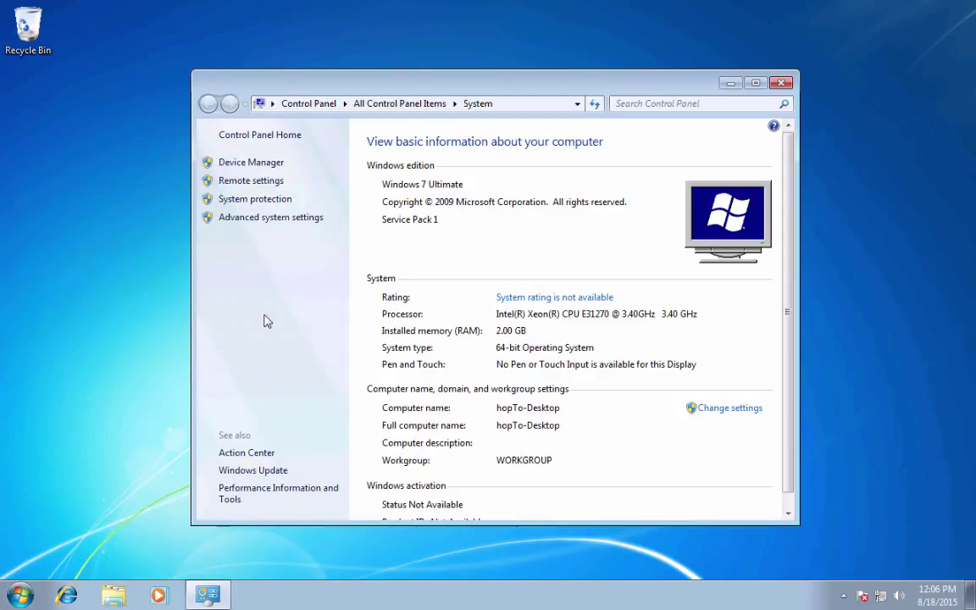
pyautogui.click(240, 182)
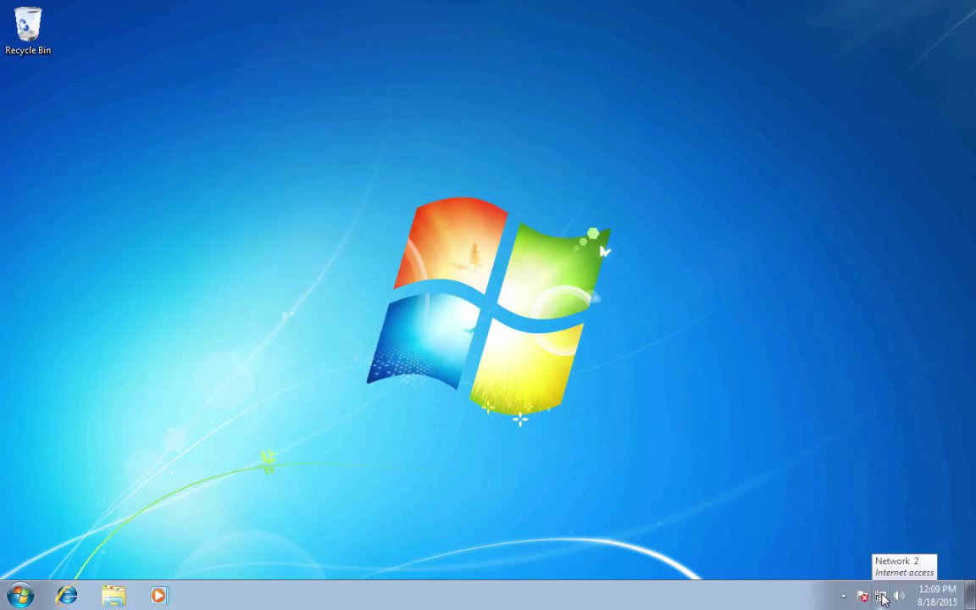
# Step: Show the Local Area Connection's network details from the Network and Sharing Center
pyautogui.rightClick(882, 598)
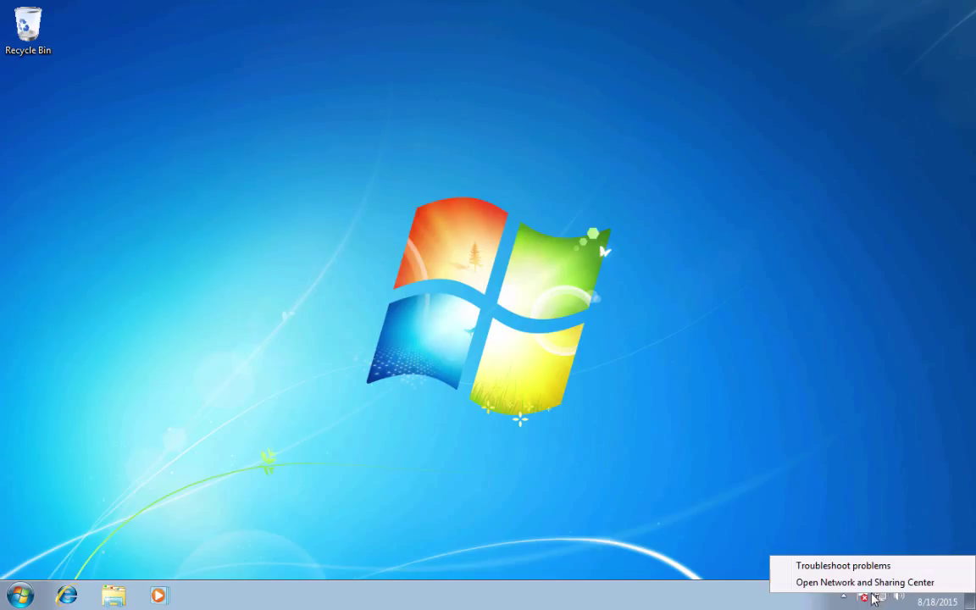
pyautogui.click(862, 584)
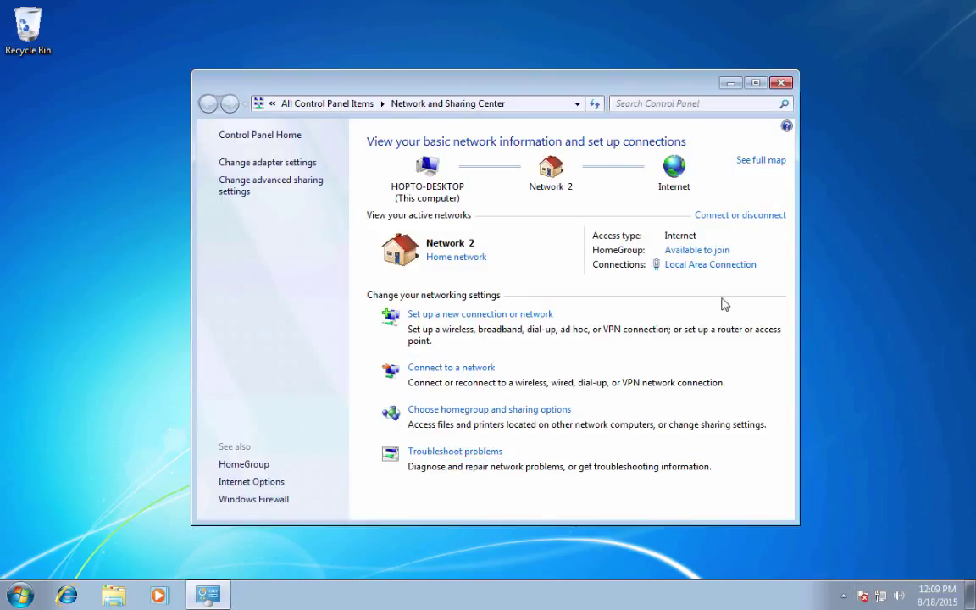
pyautogui.click(693, 269)
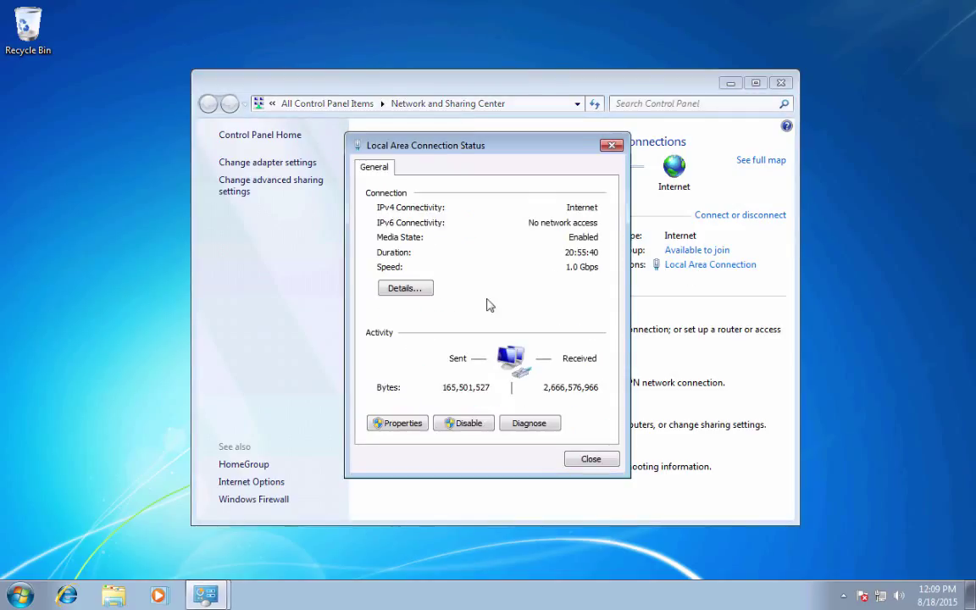
pyautogui.click(406, 289)
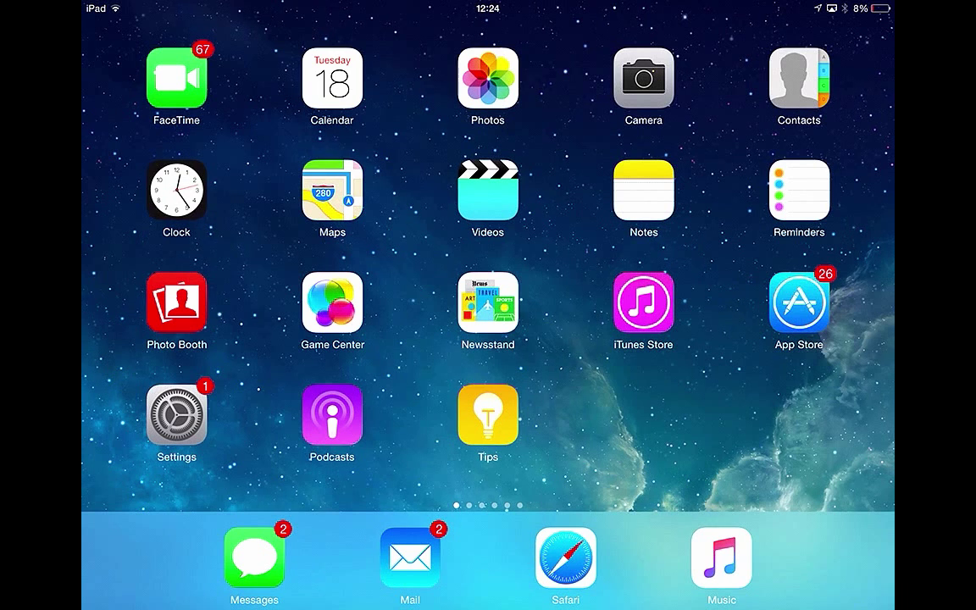
# Step: Search the App Store for 'hopto work', install hopTo Work, and launch it
pyautogui.click(798, 301)
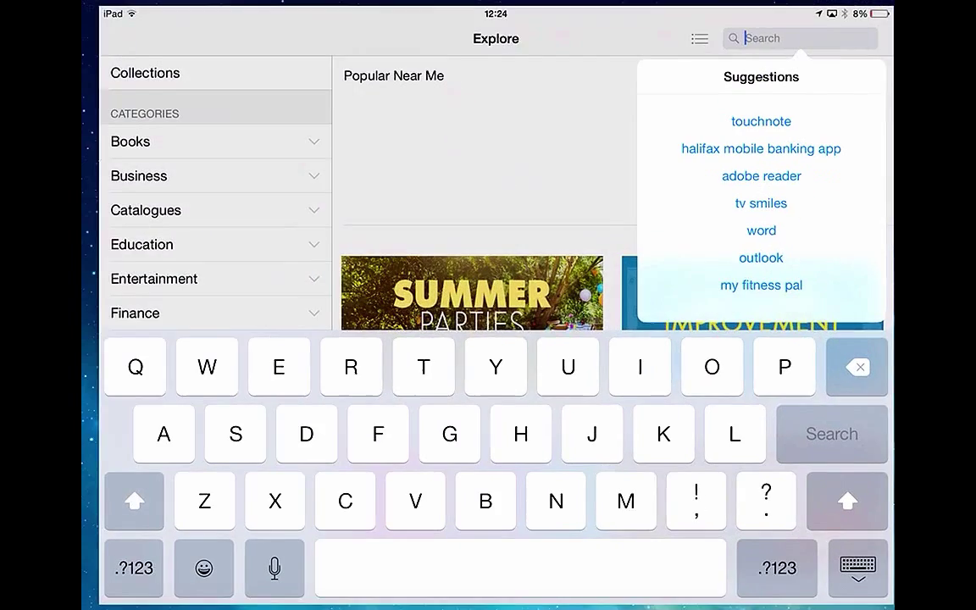
pyautogui.write('h')
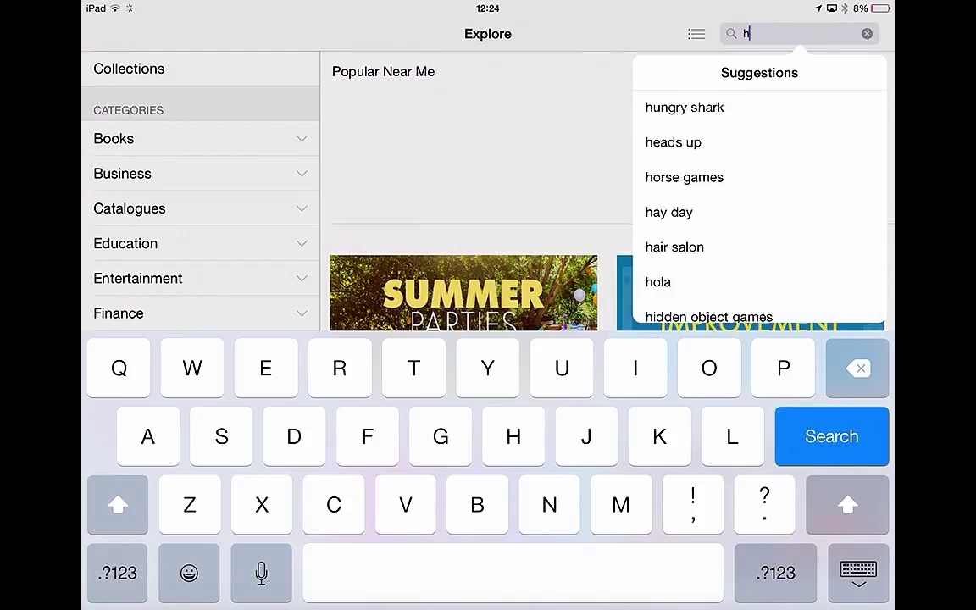
pyautogui.write('opto work')
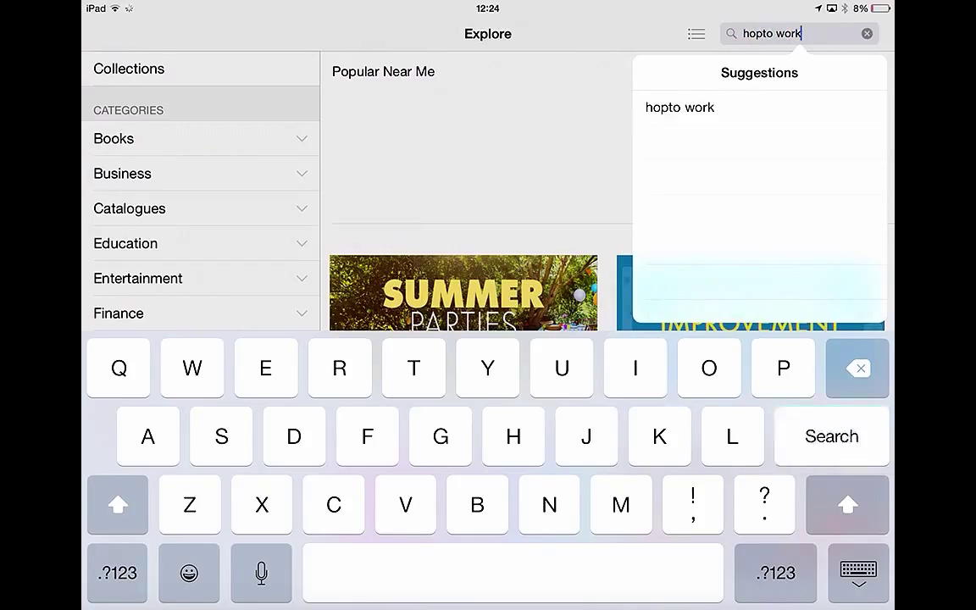
pyautogui.press('Return')
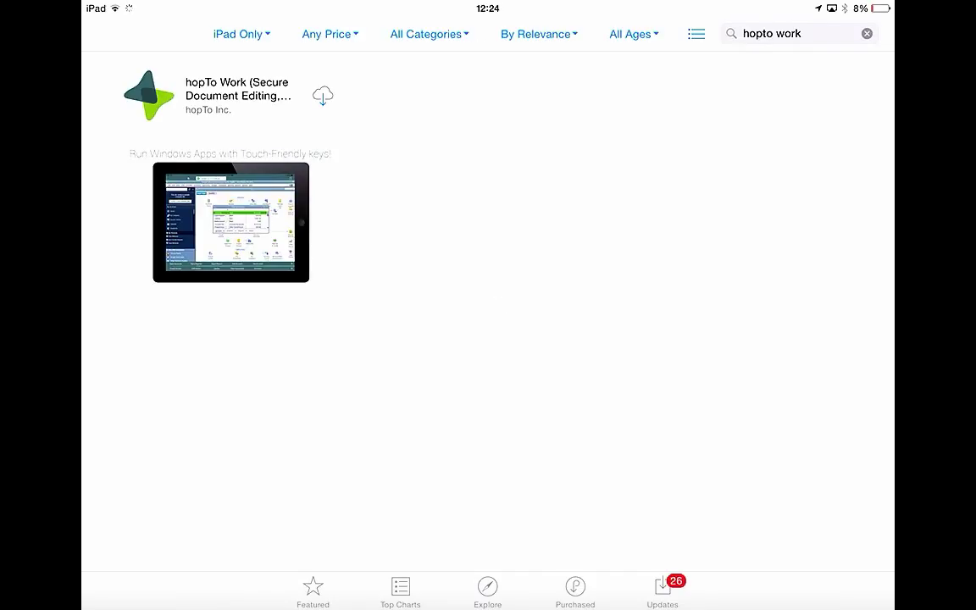
pyautogui.click(323, 95)
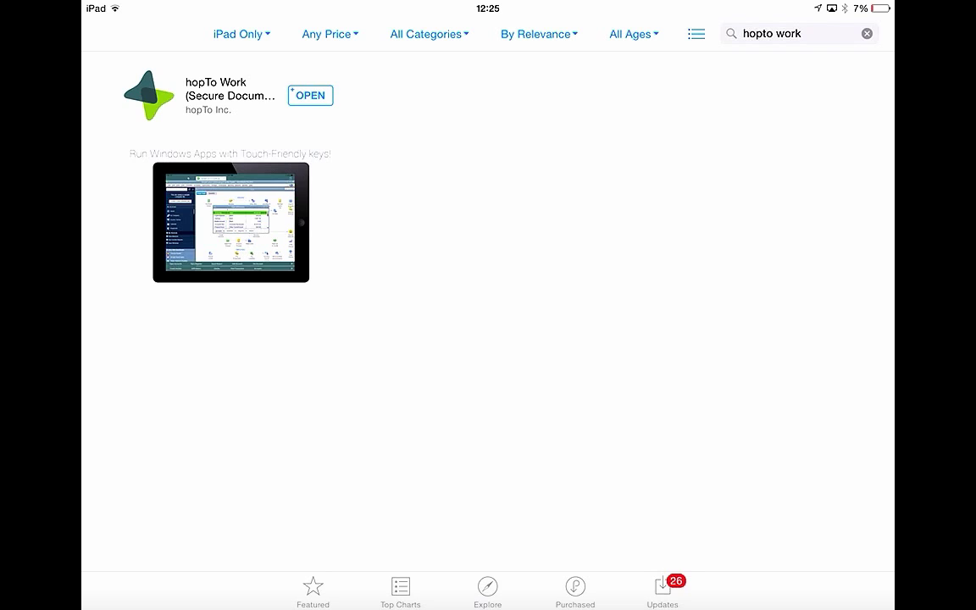
pyautogui.click(310, 94)
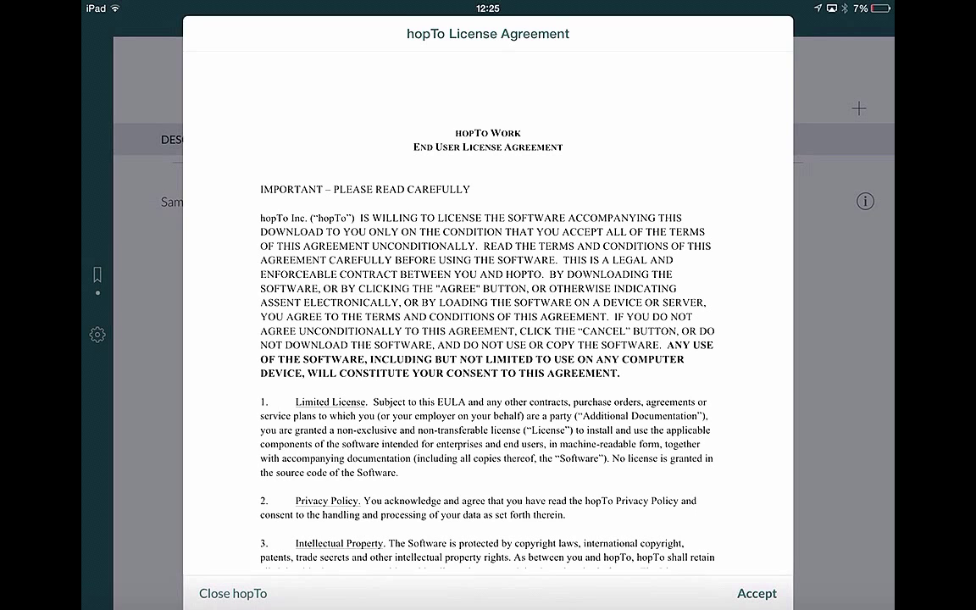
# Step: Accept the license, then save host 'Demo' at 192.168.1.218 with the remote user name
pyautogui.click(756, 593)
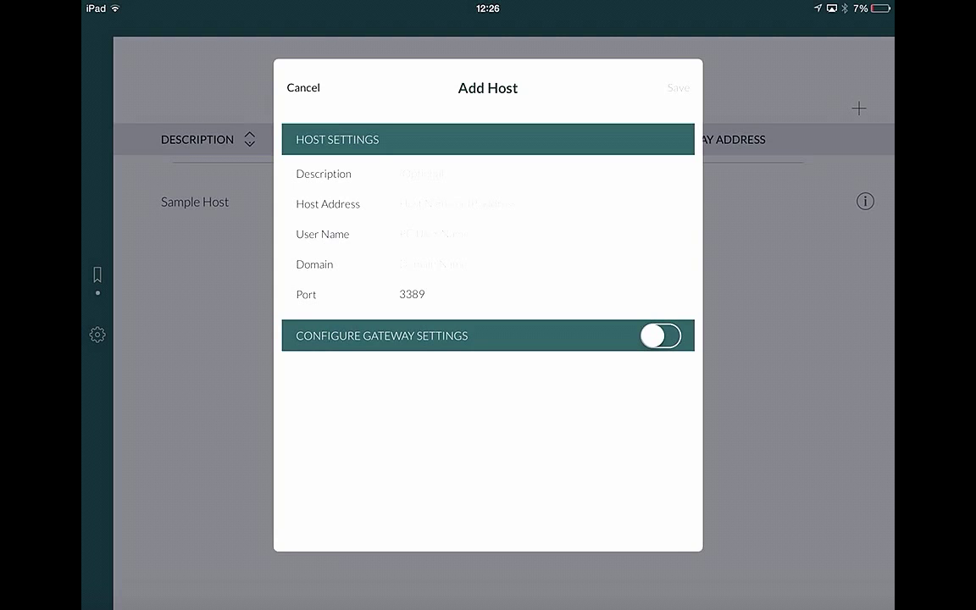
pyautogui.click(400, 174)
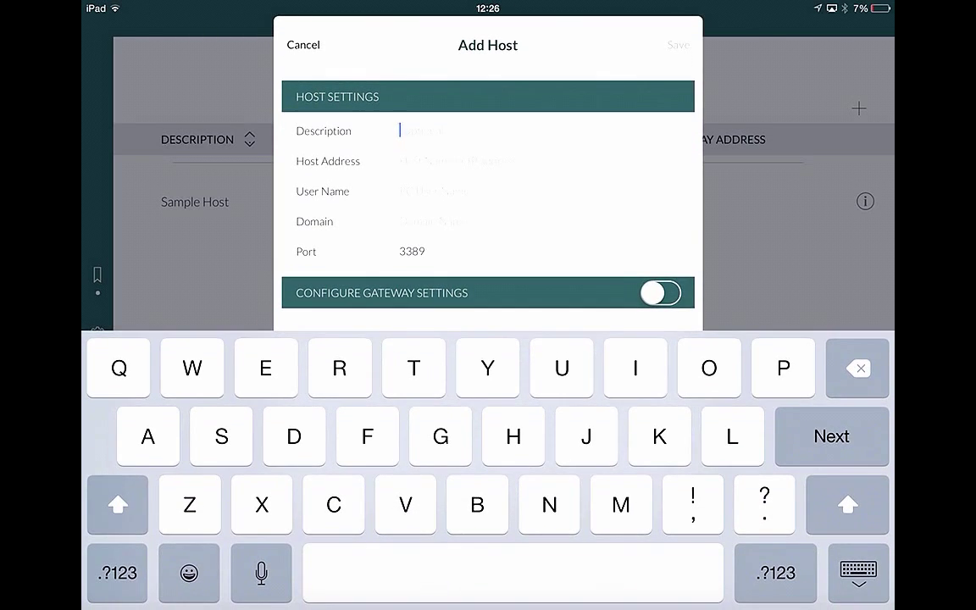
pyautogui.write('Demo')
pyautogui.press('Return')
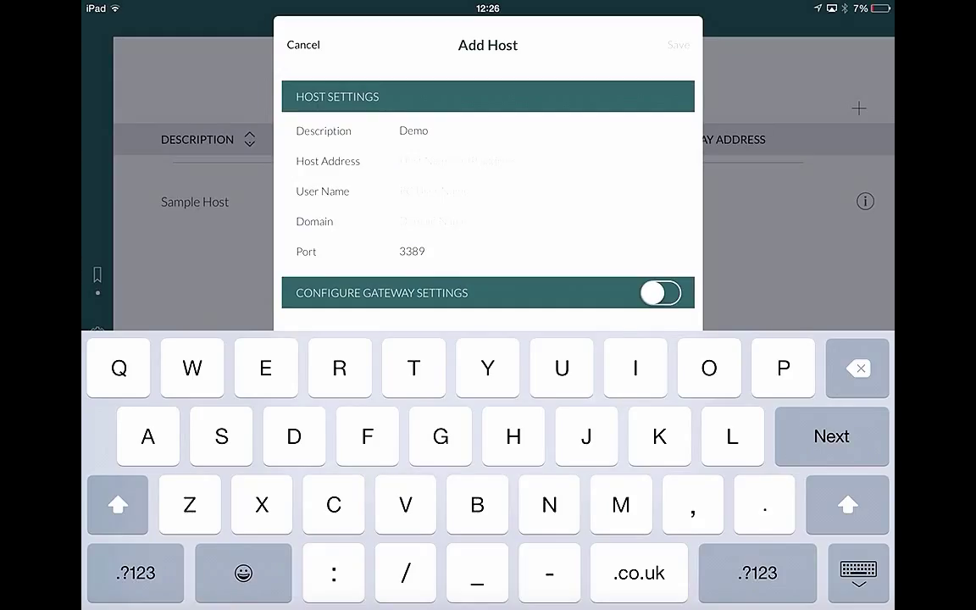
pyautogui.write('192.168.1.218')
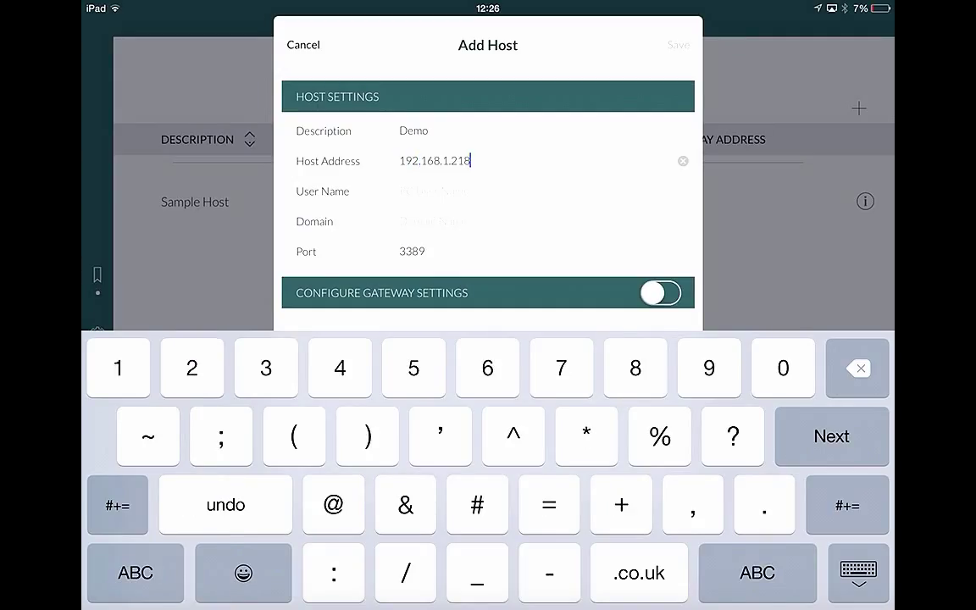
pyautogui.press('Return')
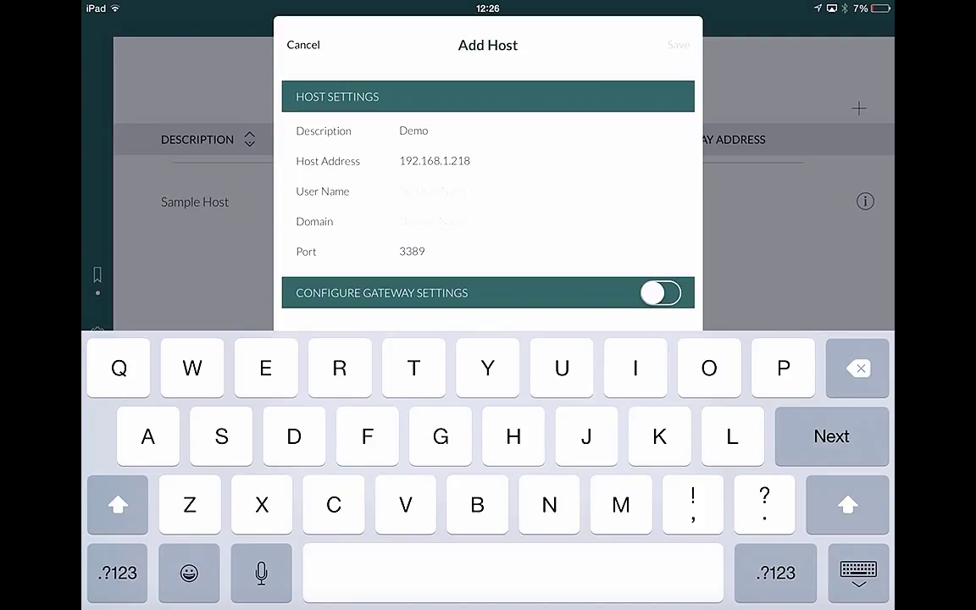
pyautogui.write('demo')
pyautogui.click(678, 45)
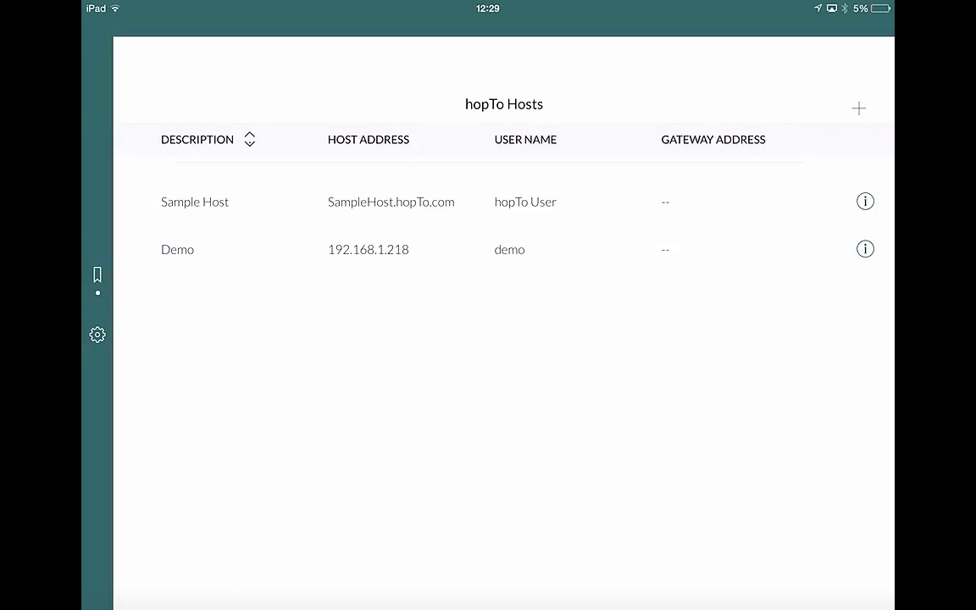
# Step: Connect to the Demo host with its password and list its remote applications
pyautogui.click(177, 249)
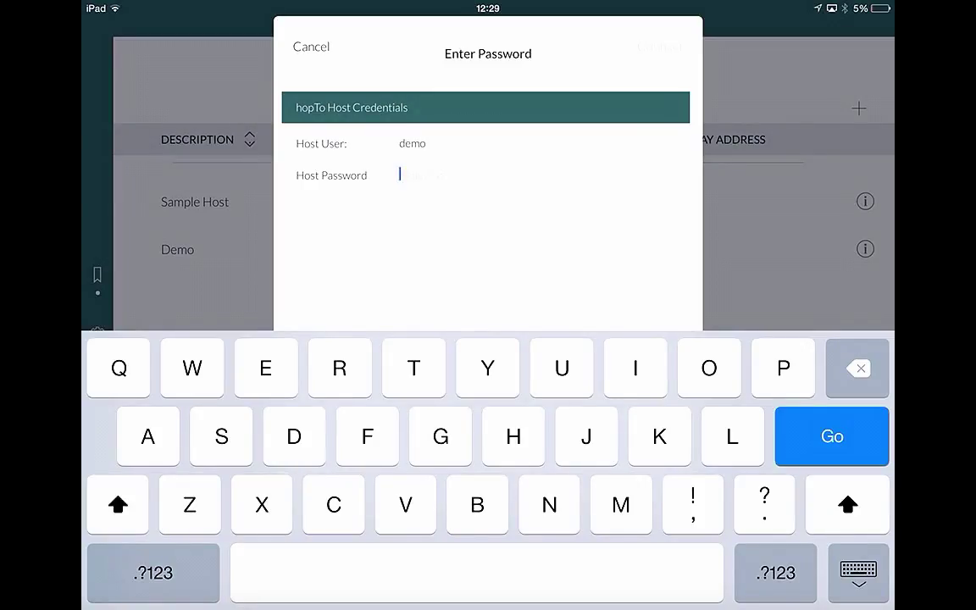
pyautogui.write('password')
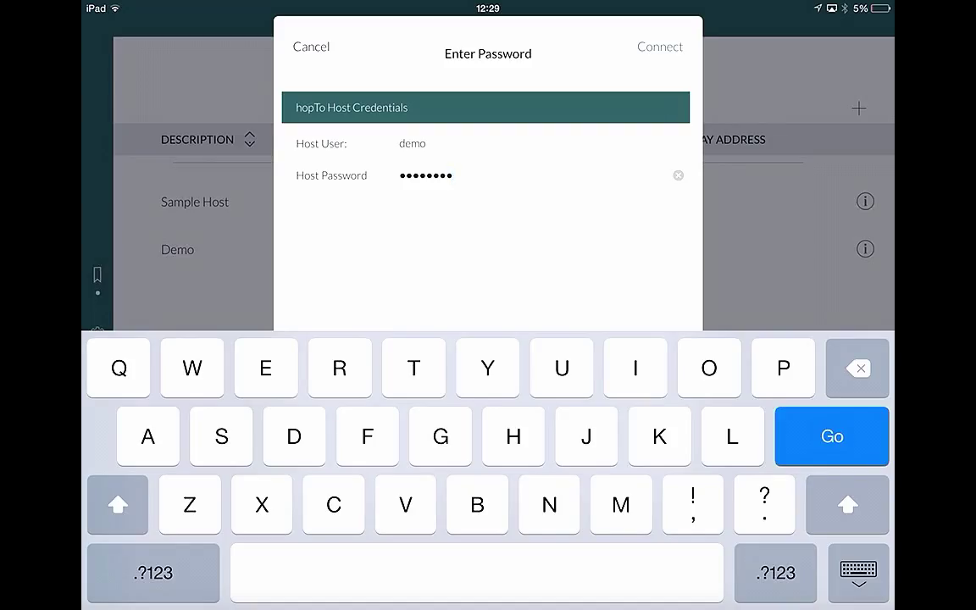
pyautogui.press('Return')
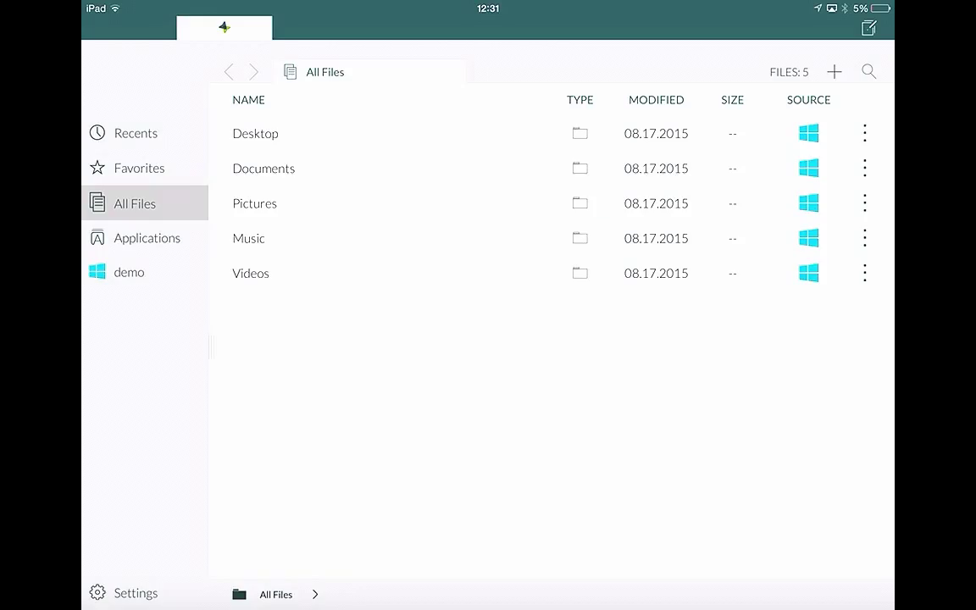
pyautogui.click(147, 238)
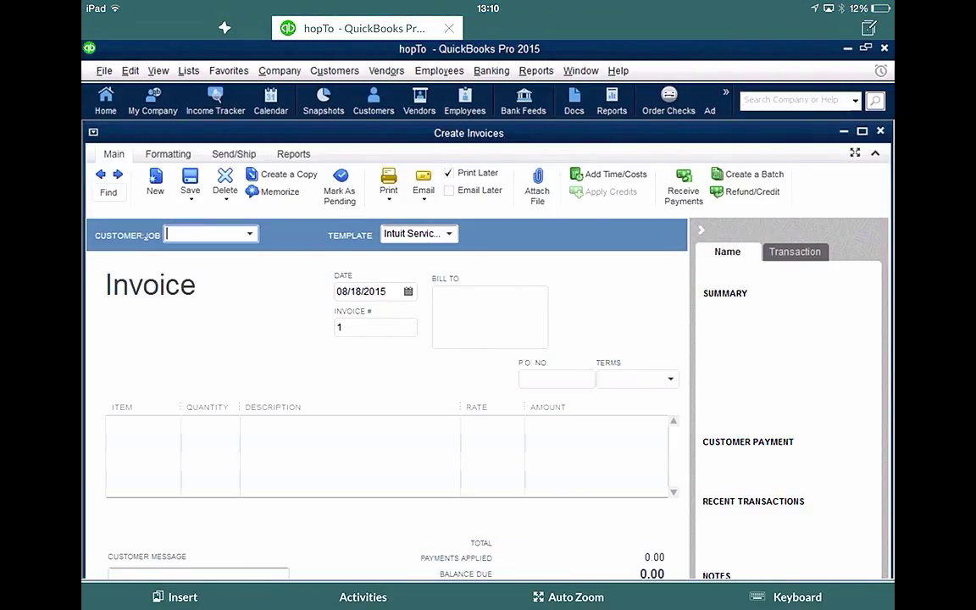
# Step: Launch WordPad and Mozilla Firefox remotely, each in its own tab
pyautogui.click(224, 28)
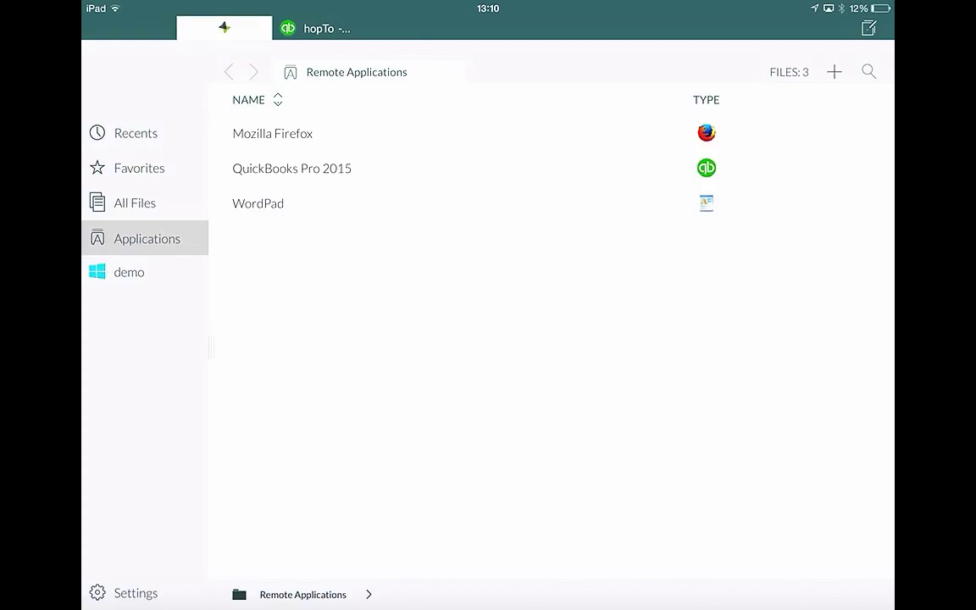
pyautogui.click(257, 203)
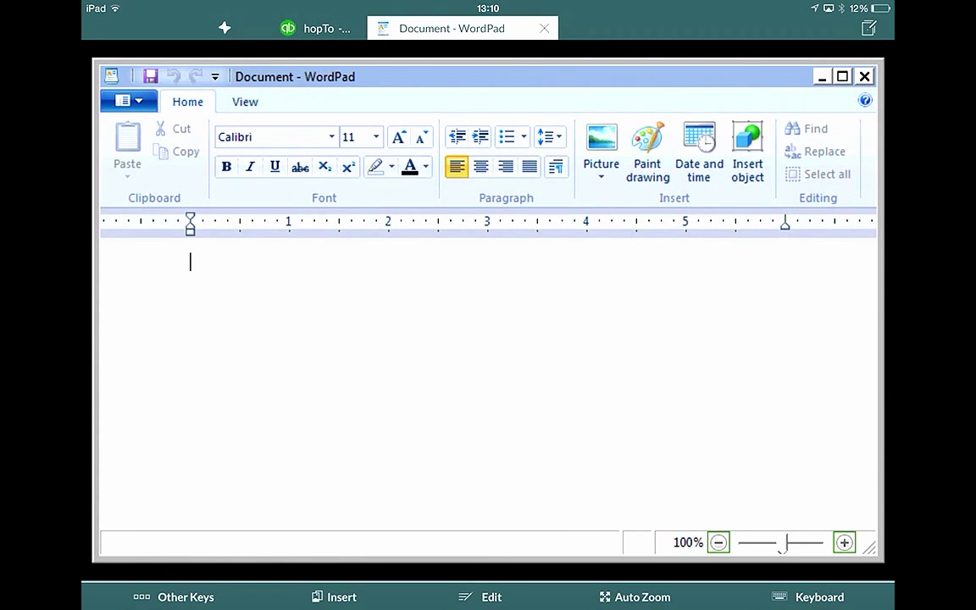
pyautogui.click(224, 28)
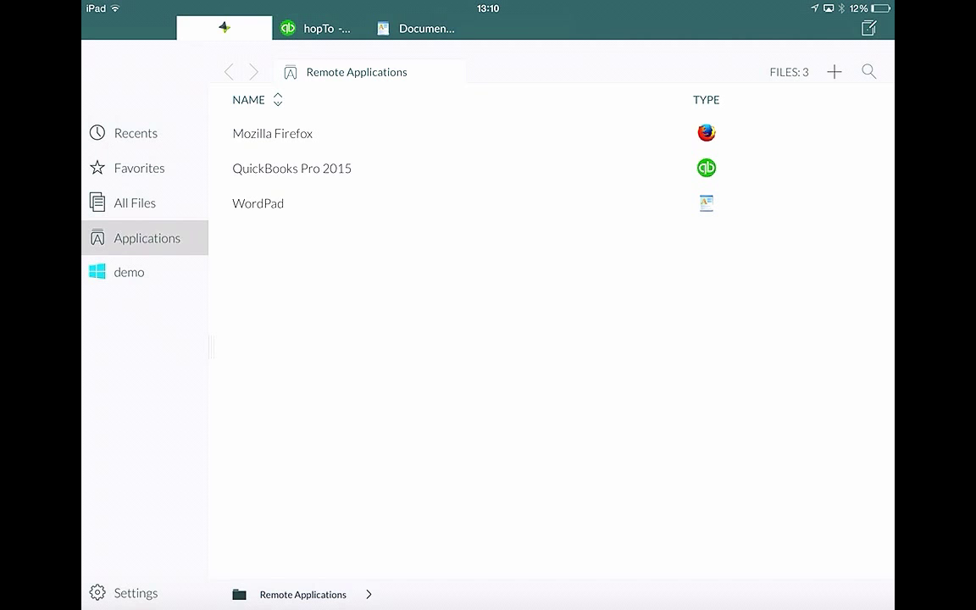
pyautogui.click(274, 133)
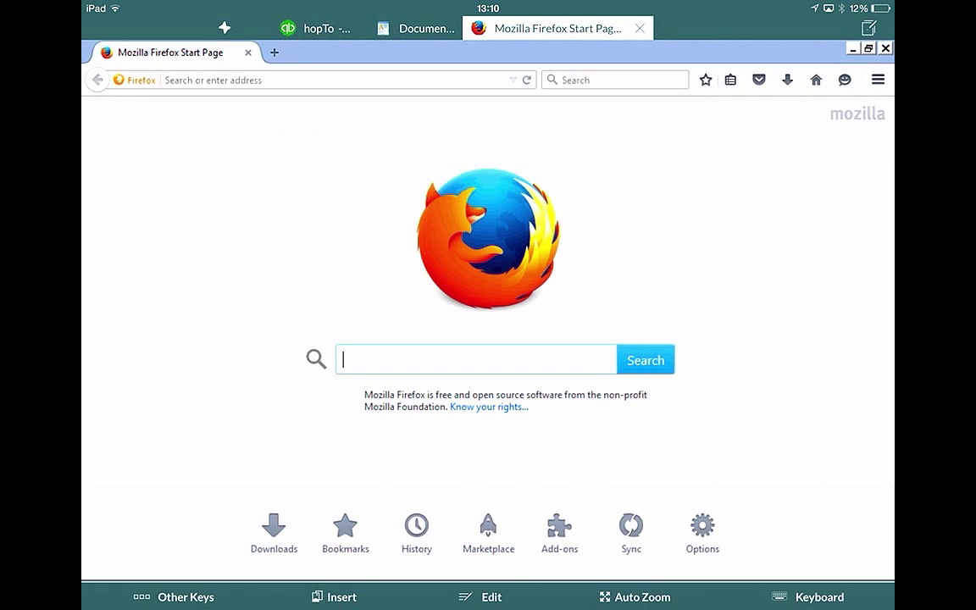
# Step: Cycle through the WordPad, QuickBooks and Firefox tabs, ending on QuickBooks
pyautogui.click(424, 28)
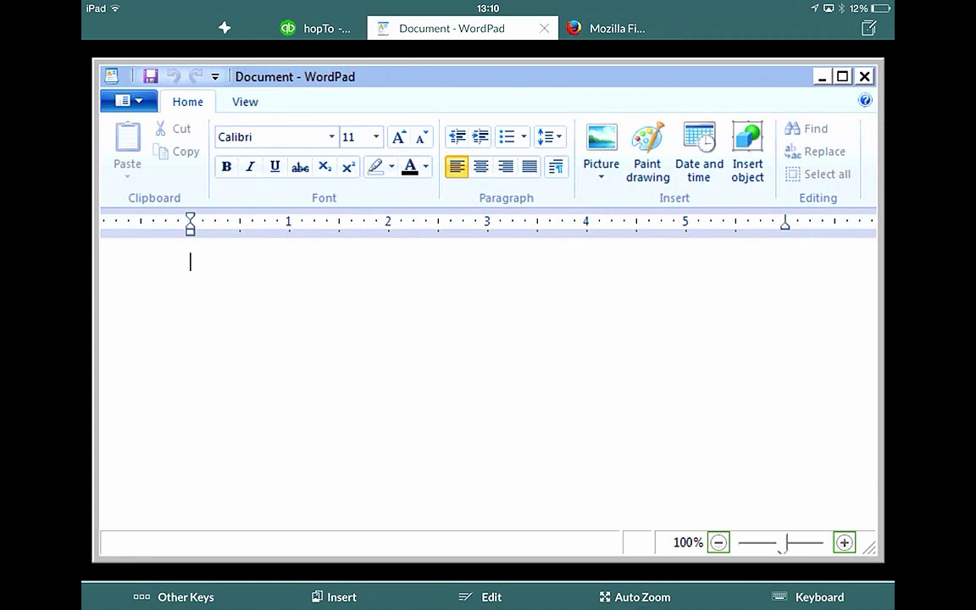
pyautogui.click(316, 28)
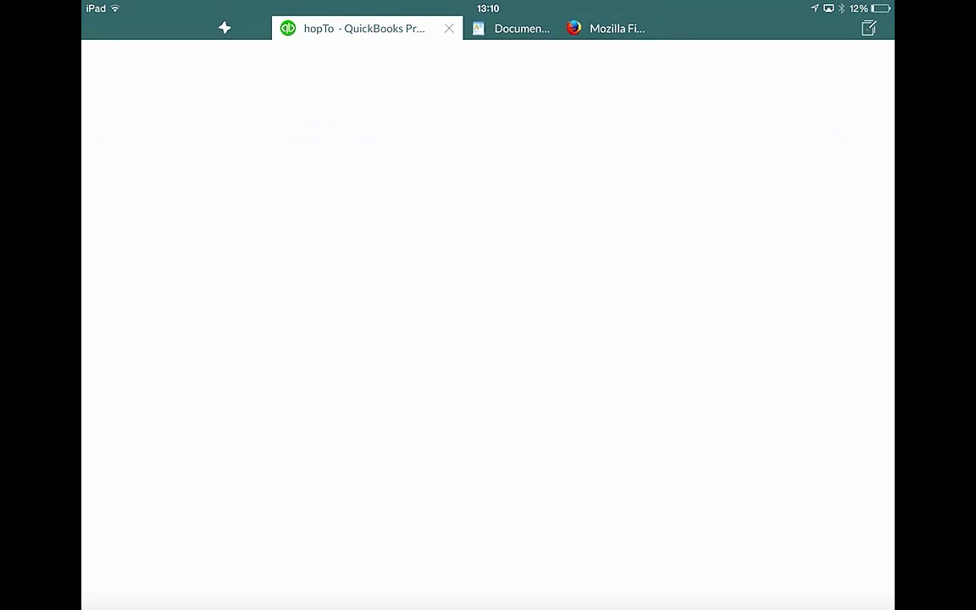
pyautogui.click(516, 28)
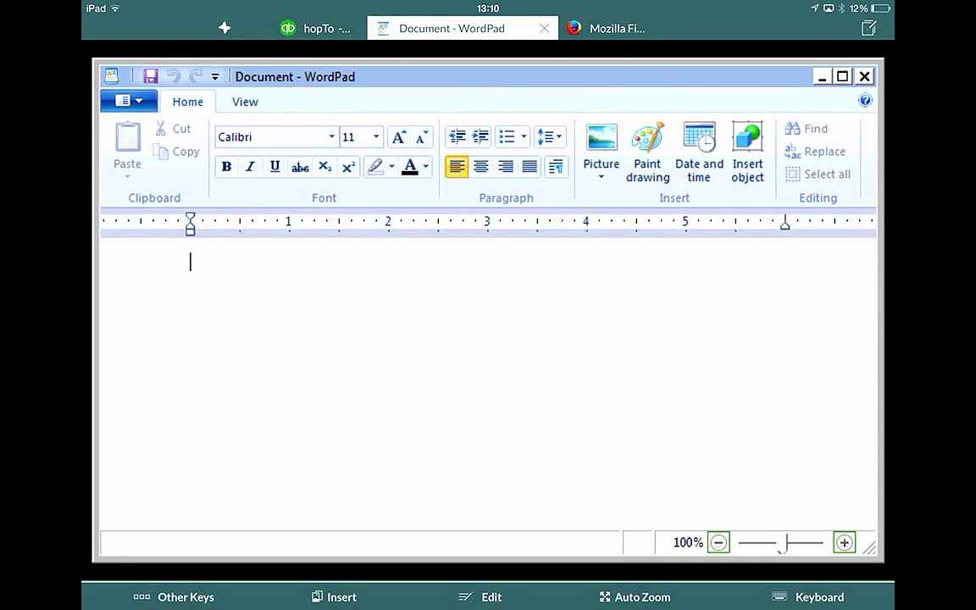
pyautogui.click(610, 28)
pyautogui.click(360, 28)
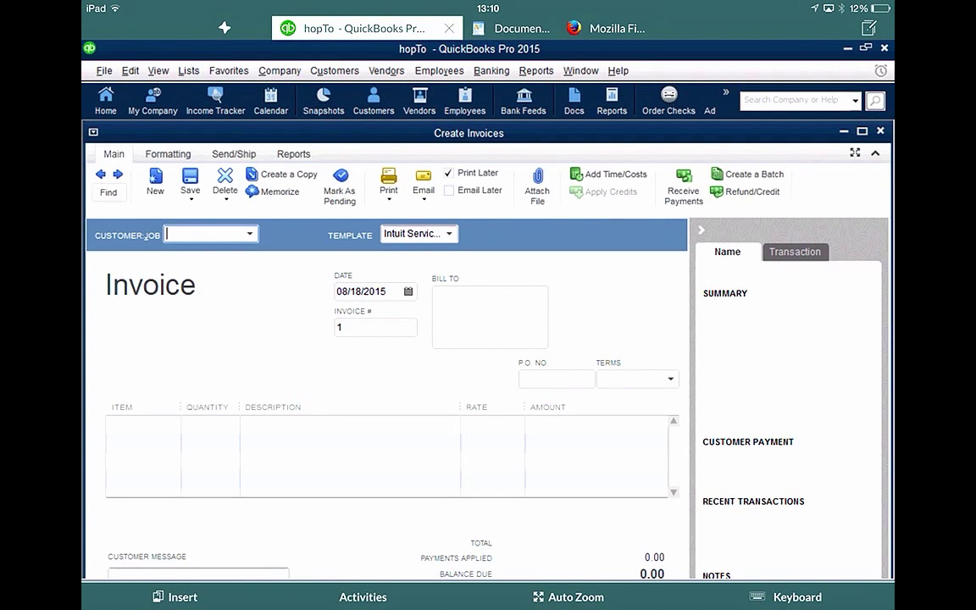